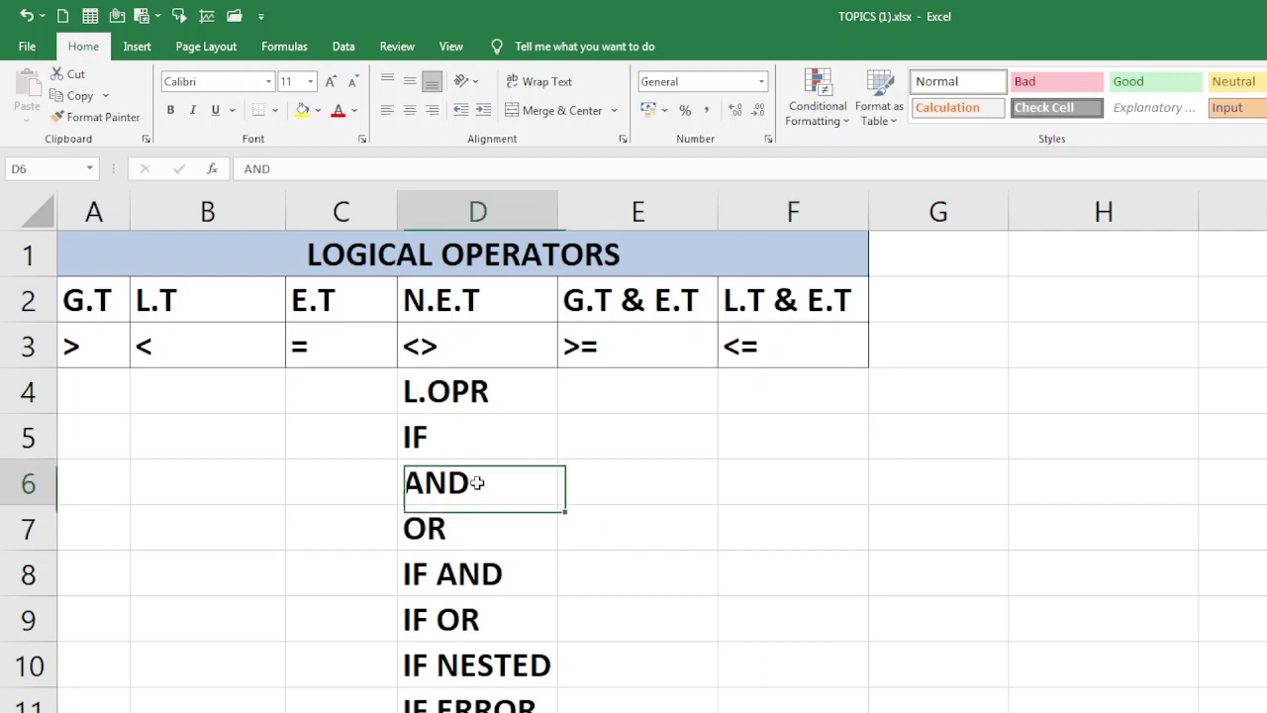
Review the logical function topics in column D and the list of built-in logical functions.
left_click(487, 536)
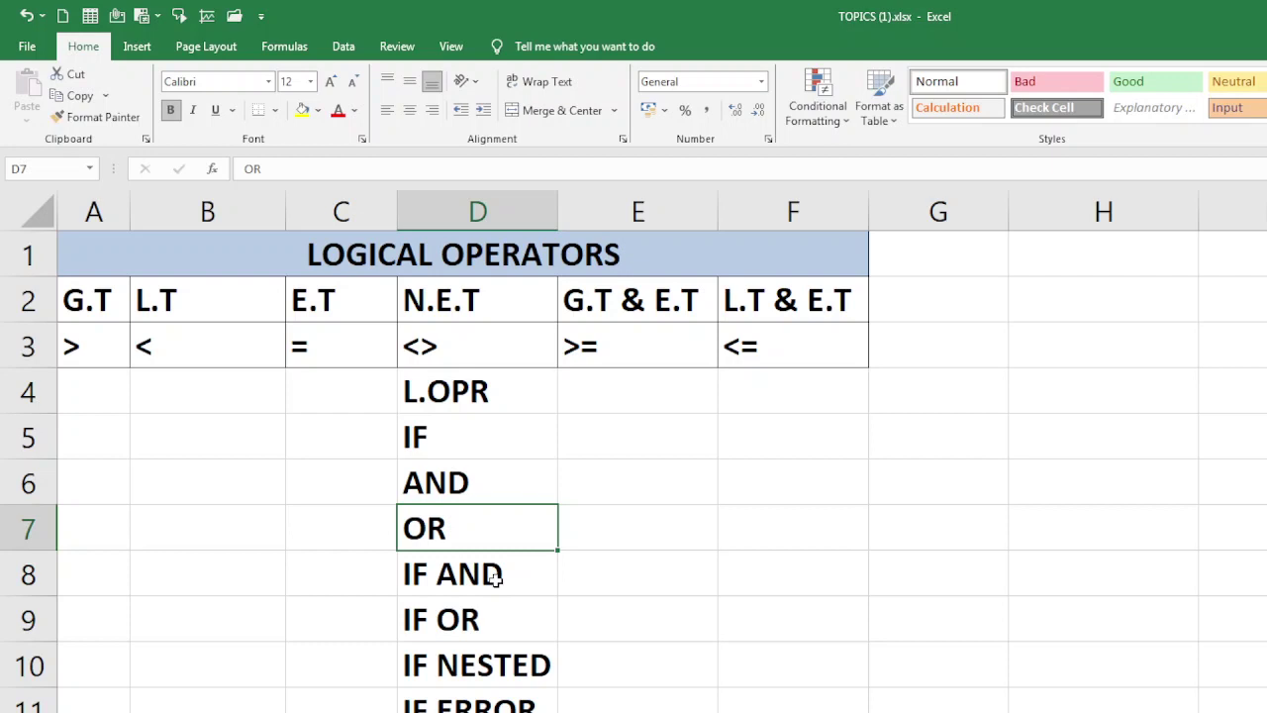
left_click(512, 673)
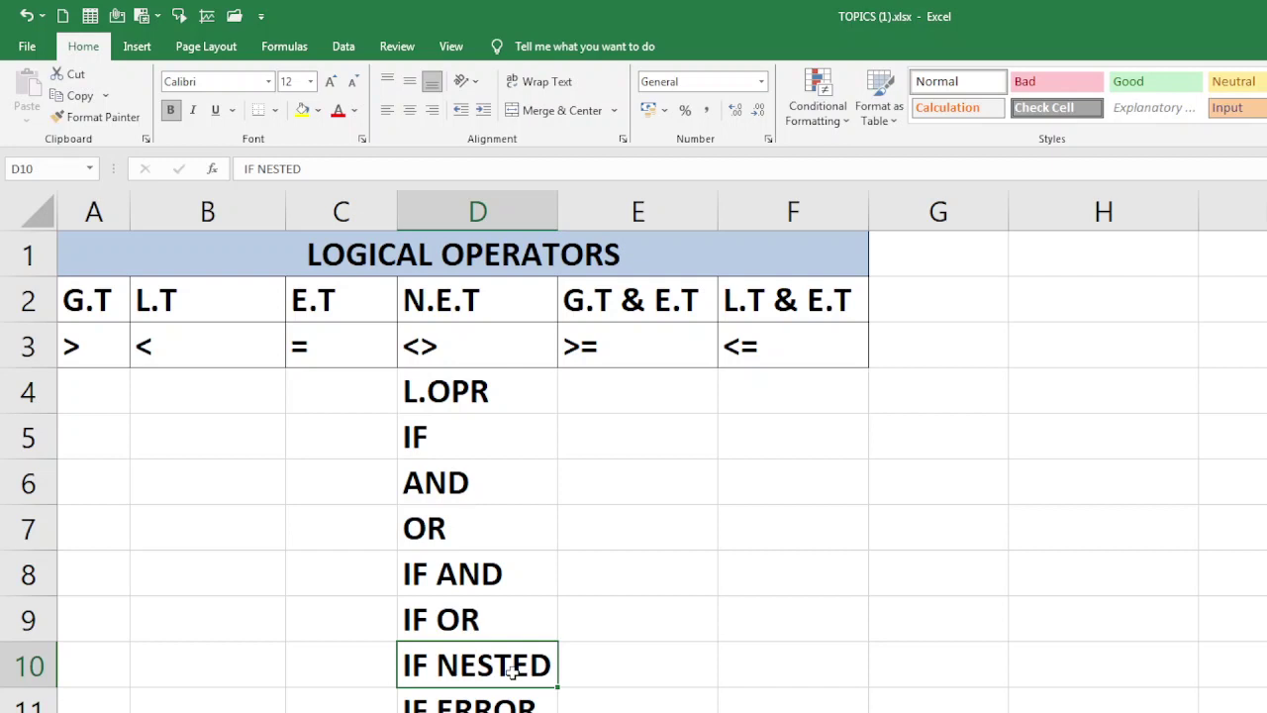
left_click(420, 705)
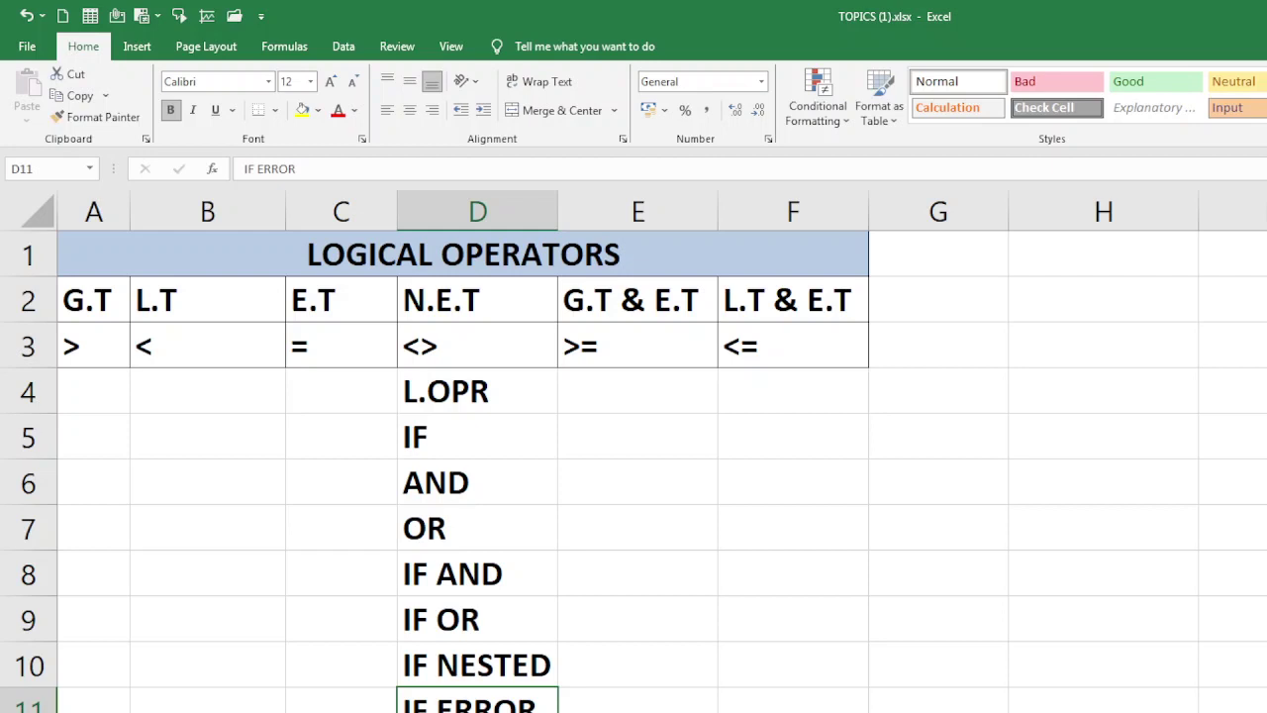
scroll(594, 627, "down", 1)
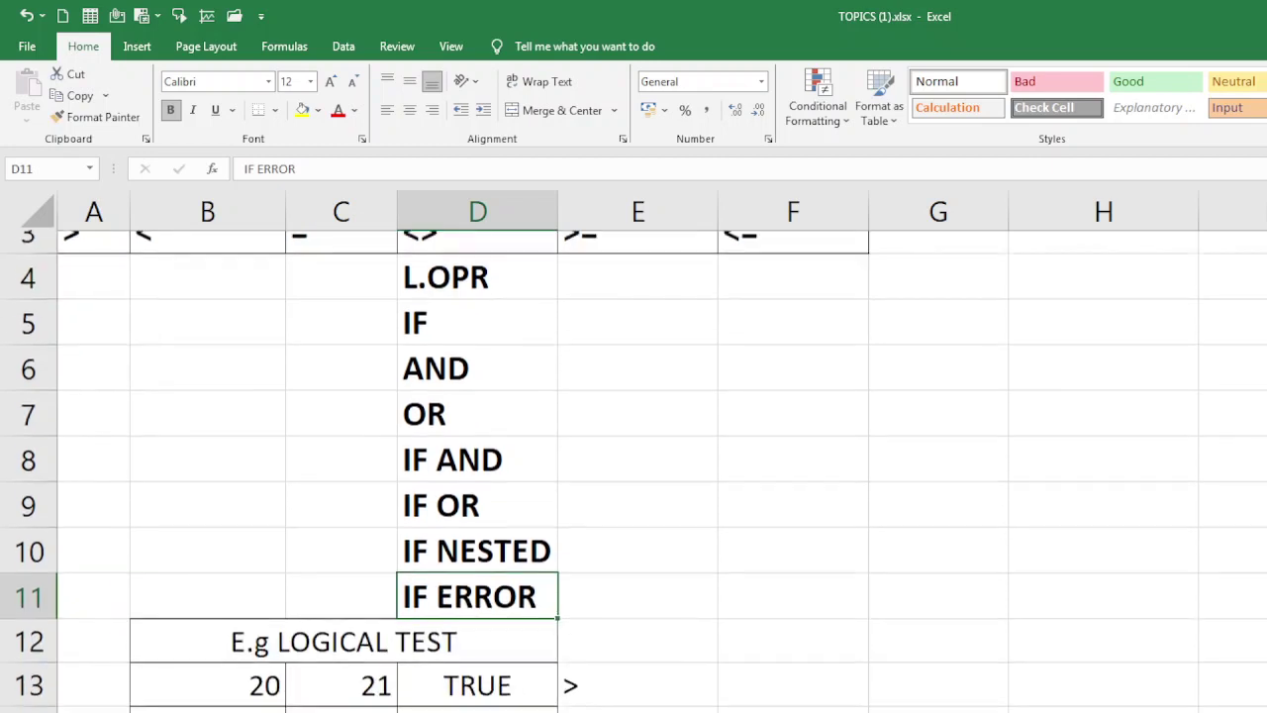
scroll(594, 627, "up", 1)
left_click(621, 617)
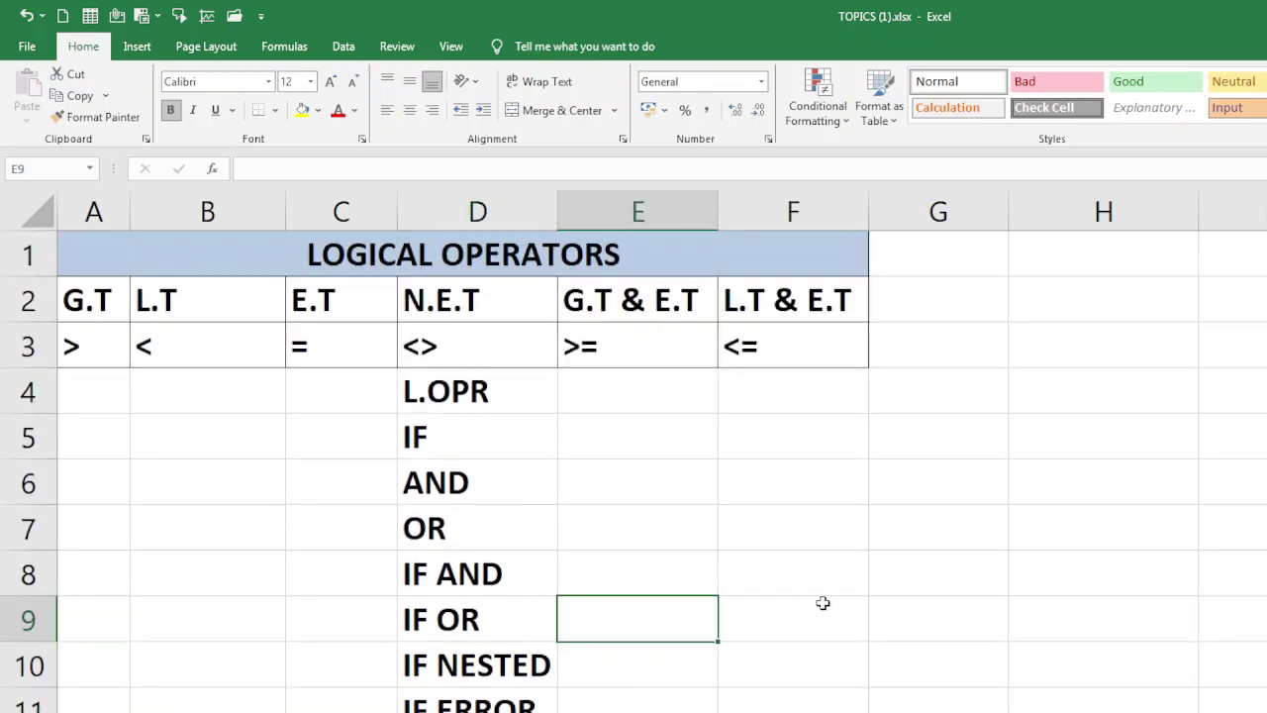
left_click(266, 48)
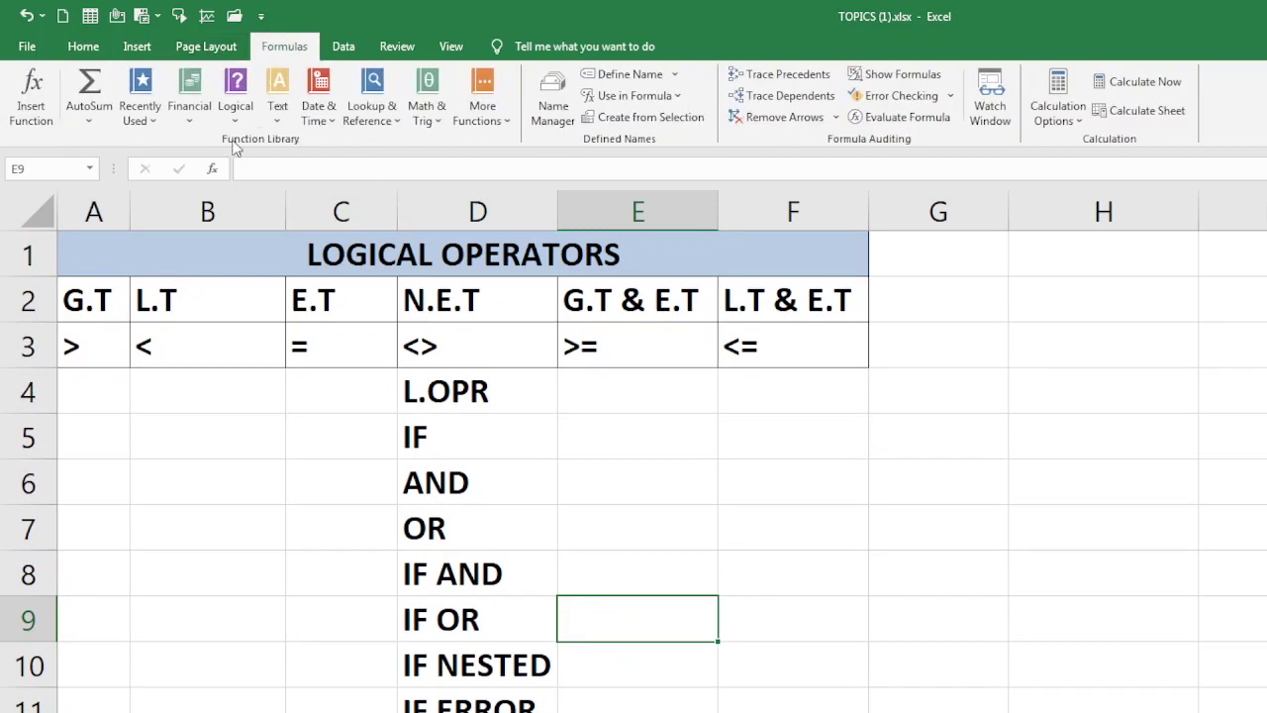
left_click(236, 99)
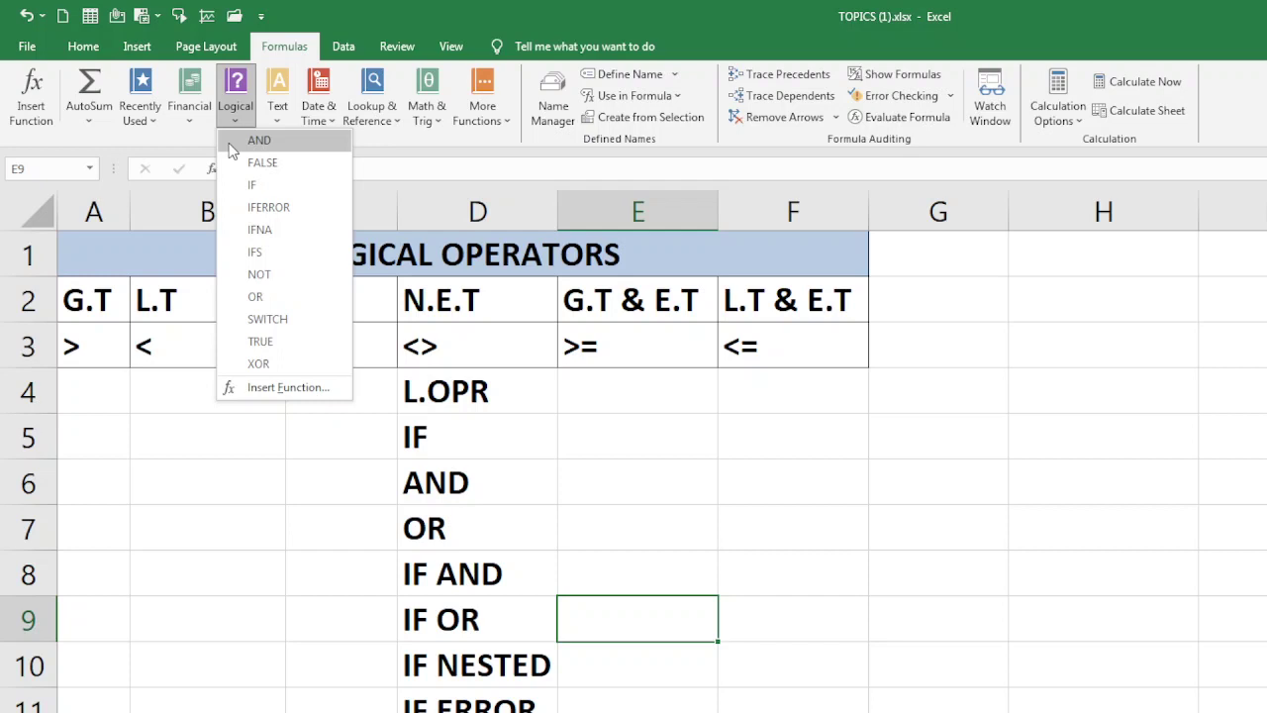
key("alt+Tab")
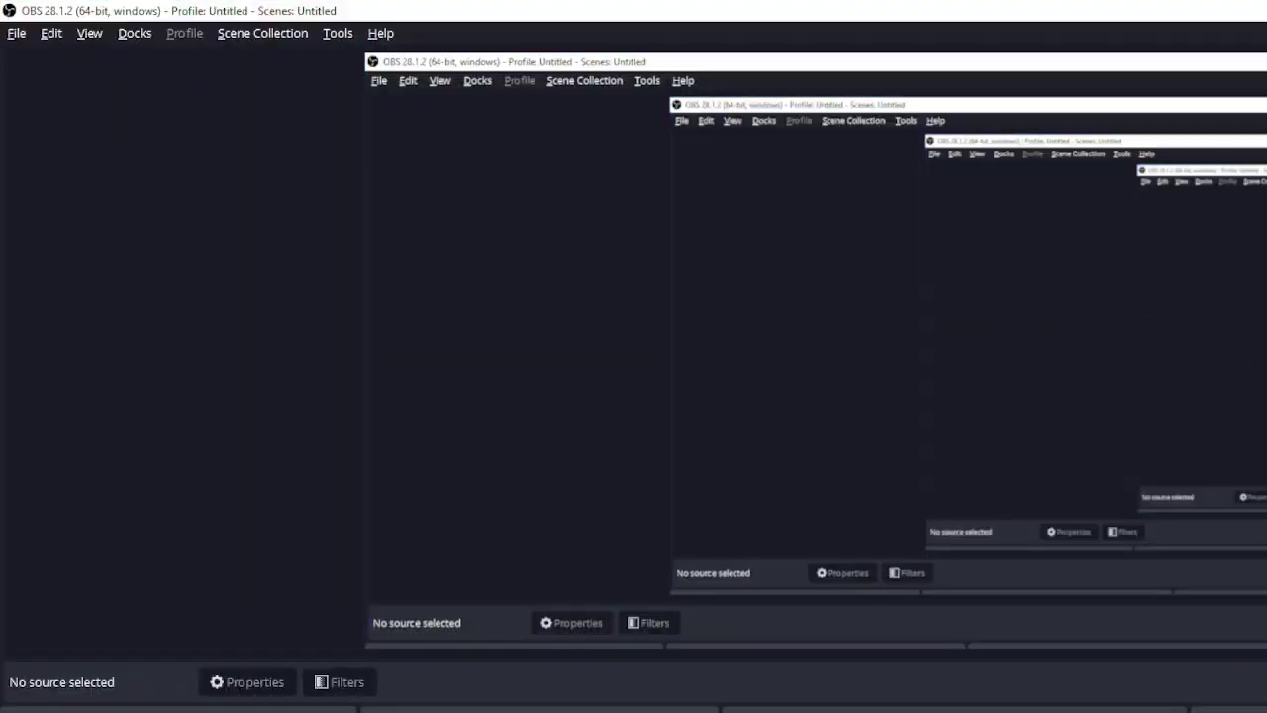
key("alt+Tab")
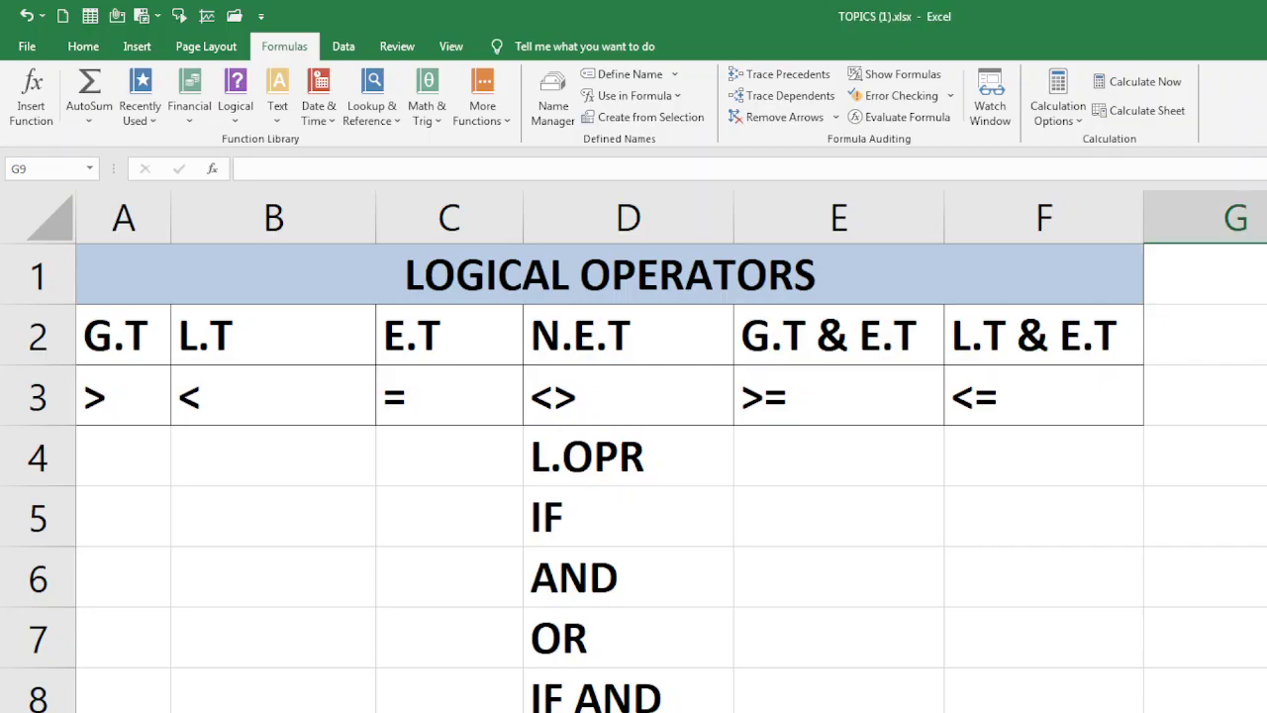
left_click(814, 591)
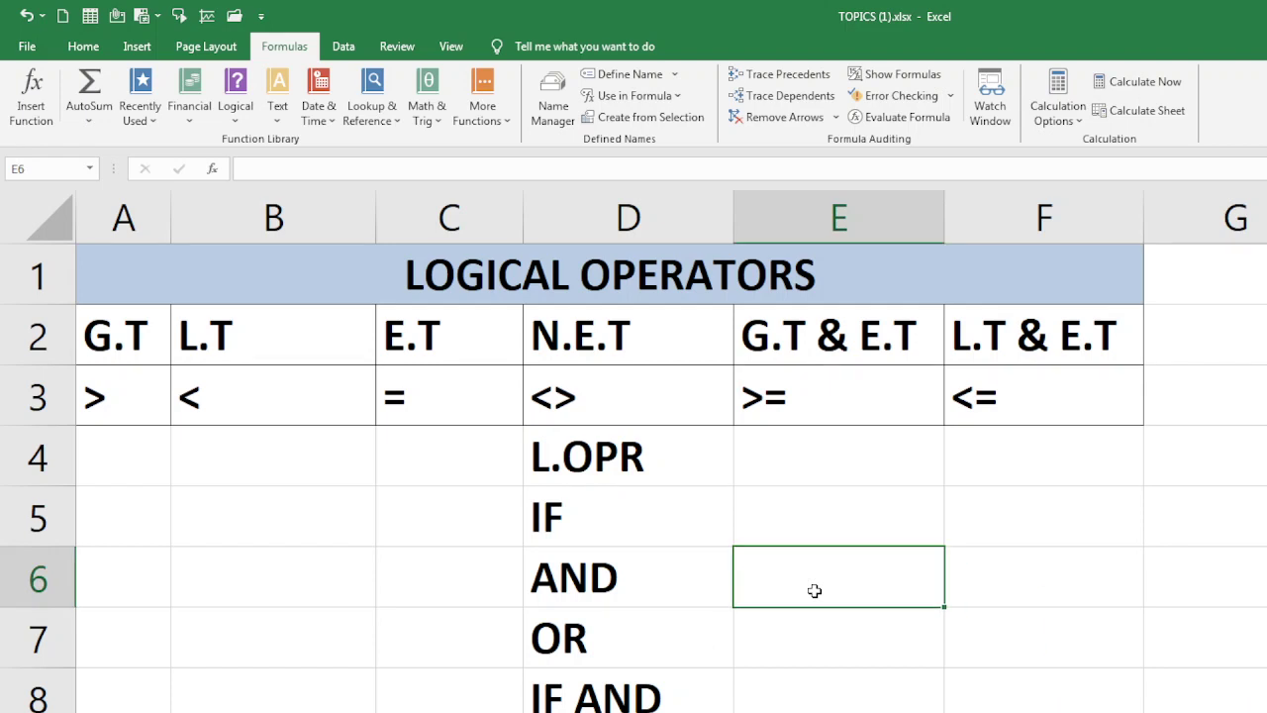
Switch to the customer data sheet and inspect the IF formula in cell J2.
key("ctrl+Page_Down")
key("ctrl+Page_Down")
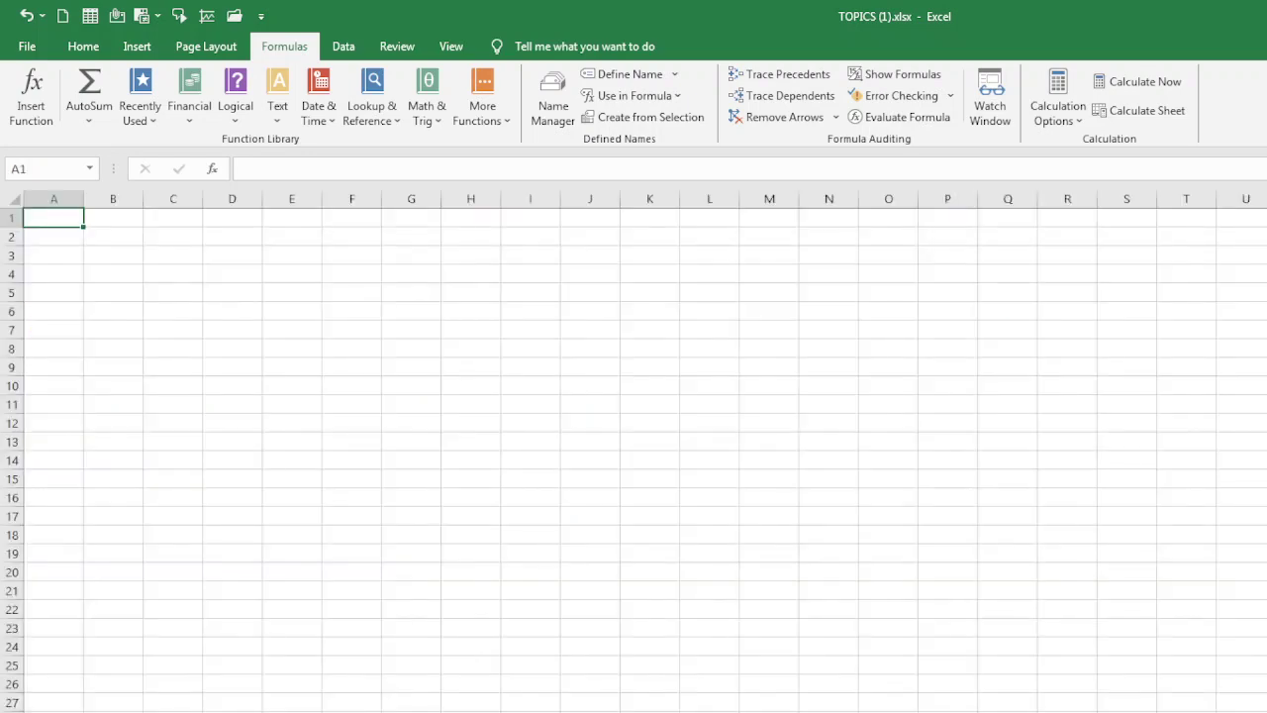
double_click(800, 287)
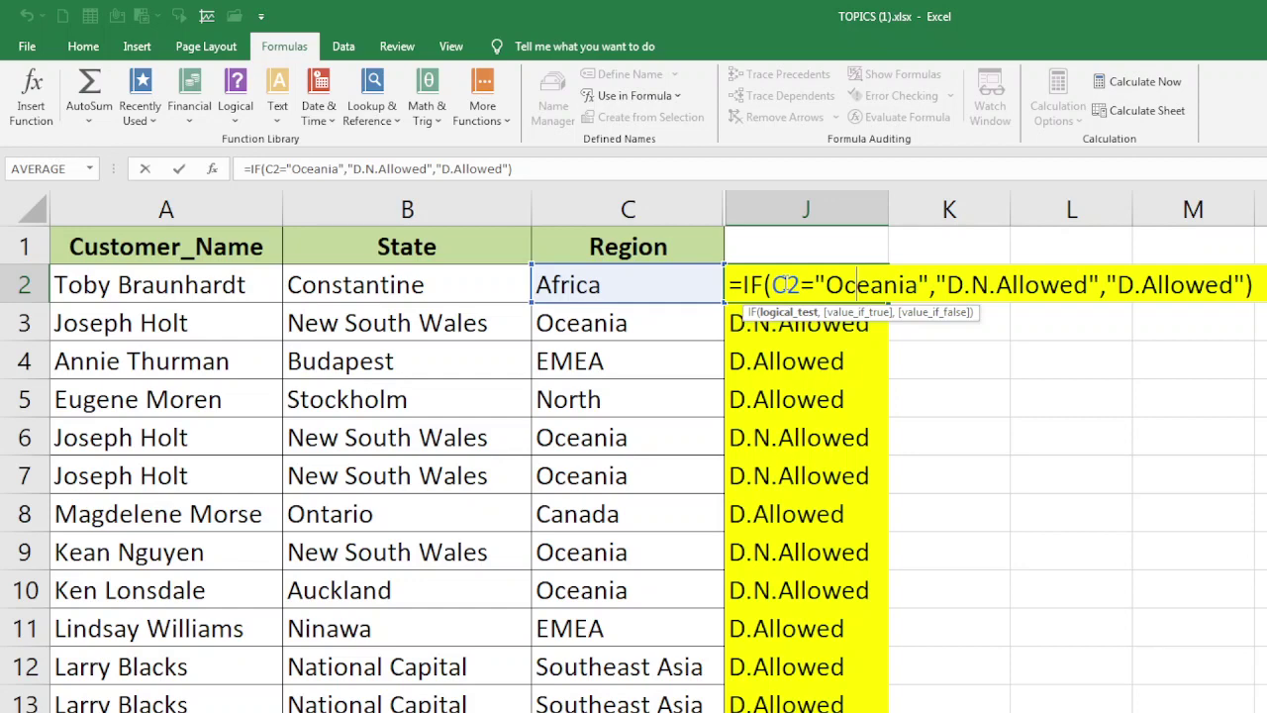
key("ctrl+Return")
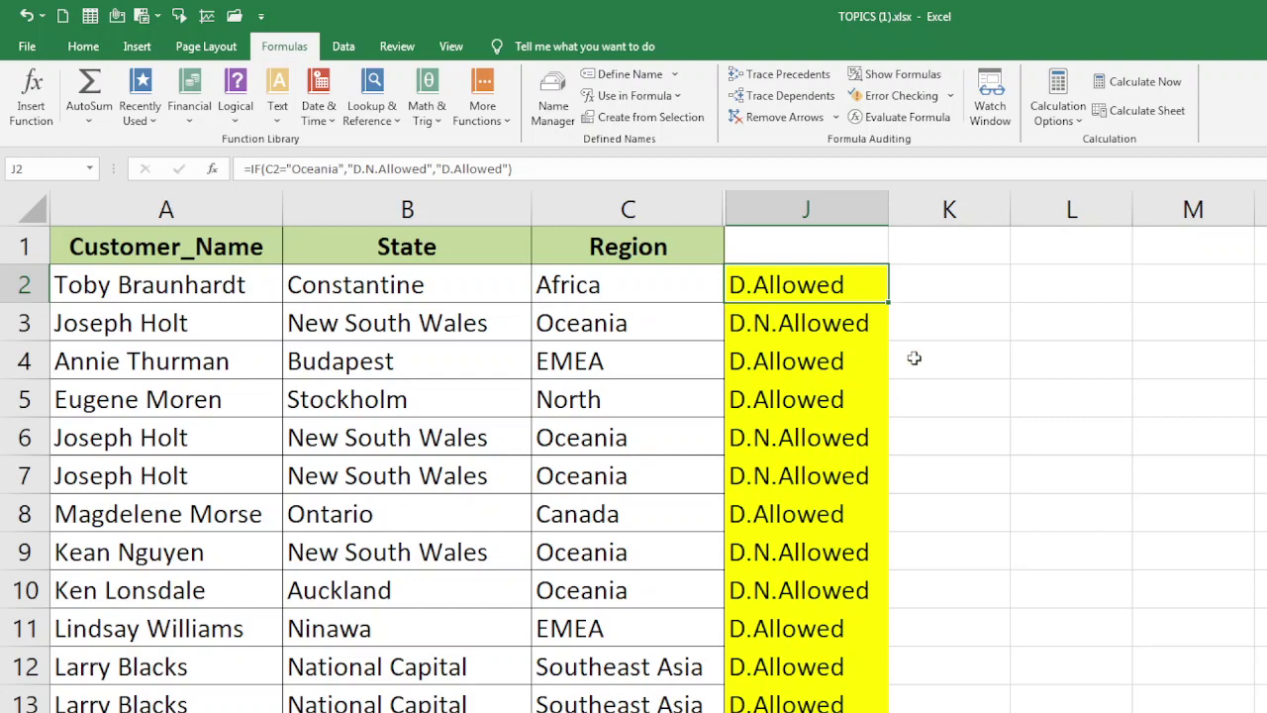
Copy the state and region data in B8:C13 to the blank worksheet, starting at cell B10.
left_click_drag(368, 507, 633, 705)
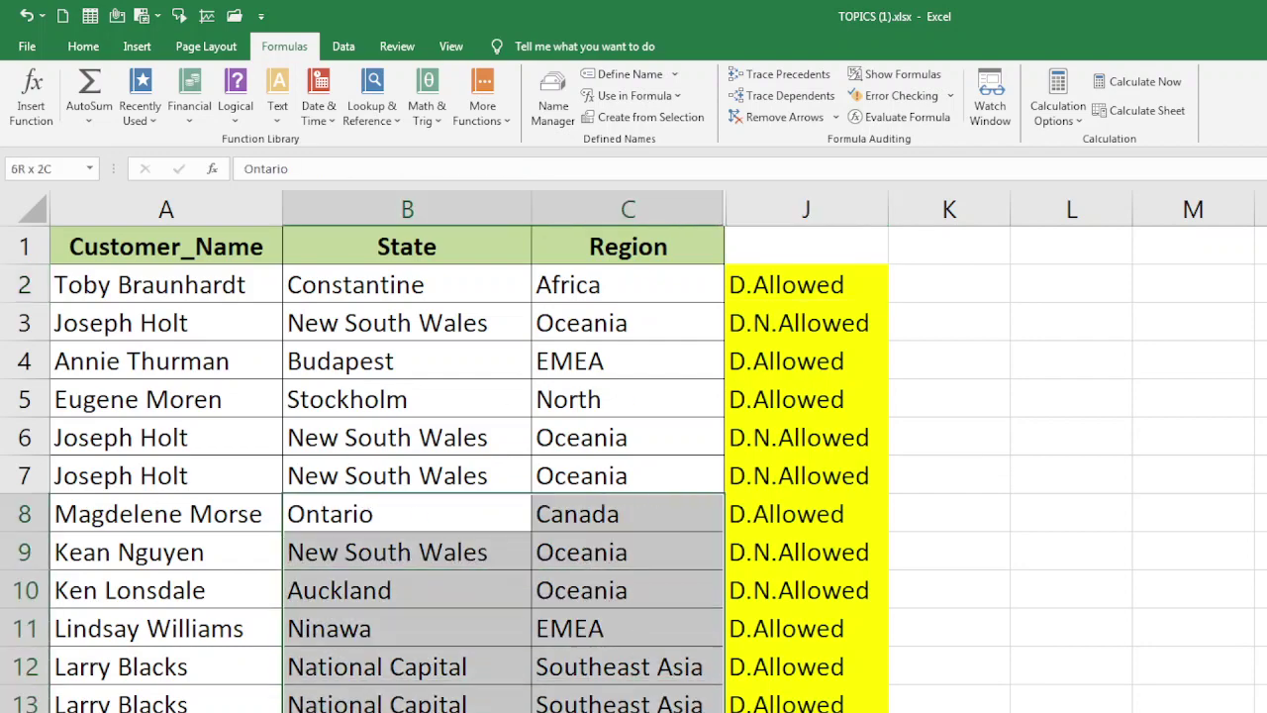
key("ctrl+c")
scroll(633, 446, "down", 3)
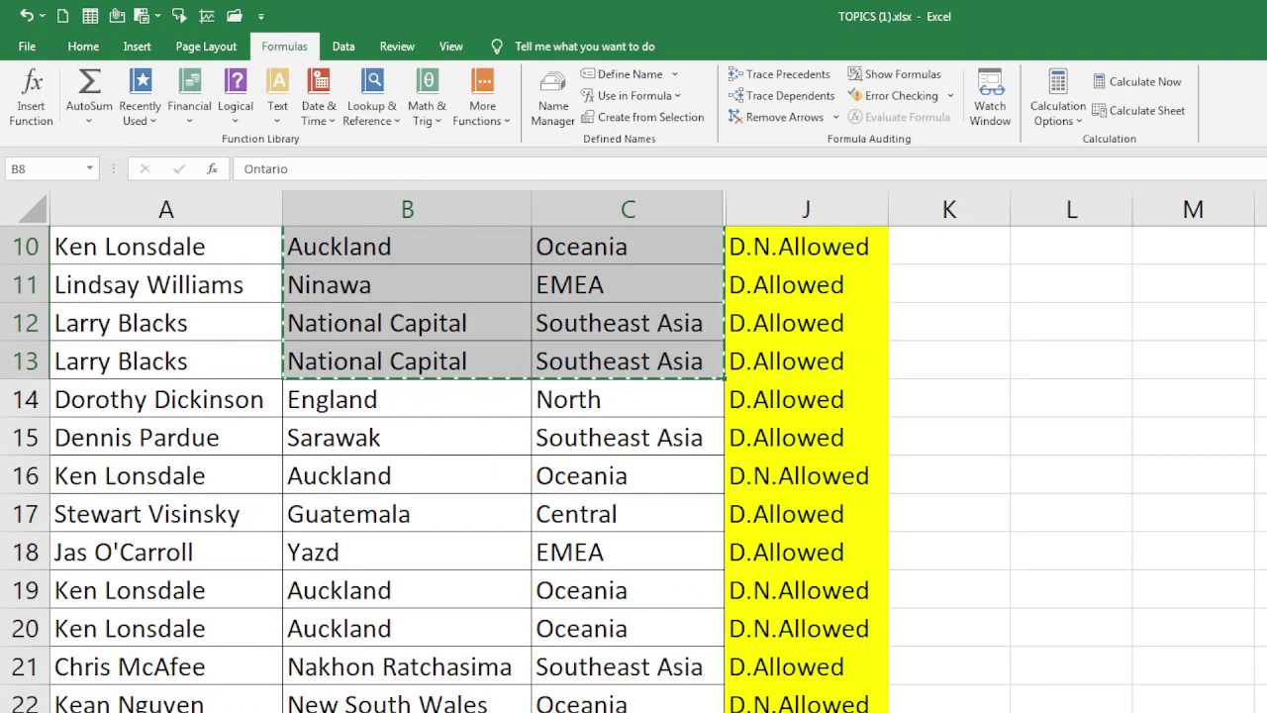
key("shift+F11")
left_click(326, 515)
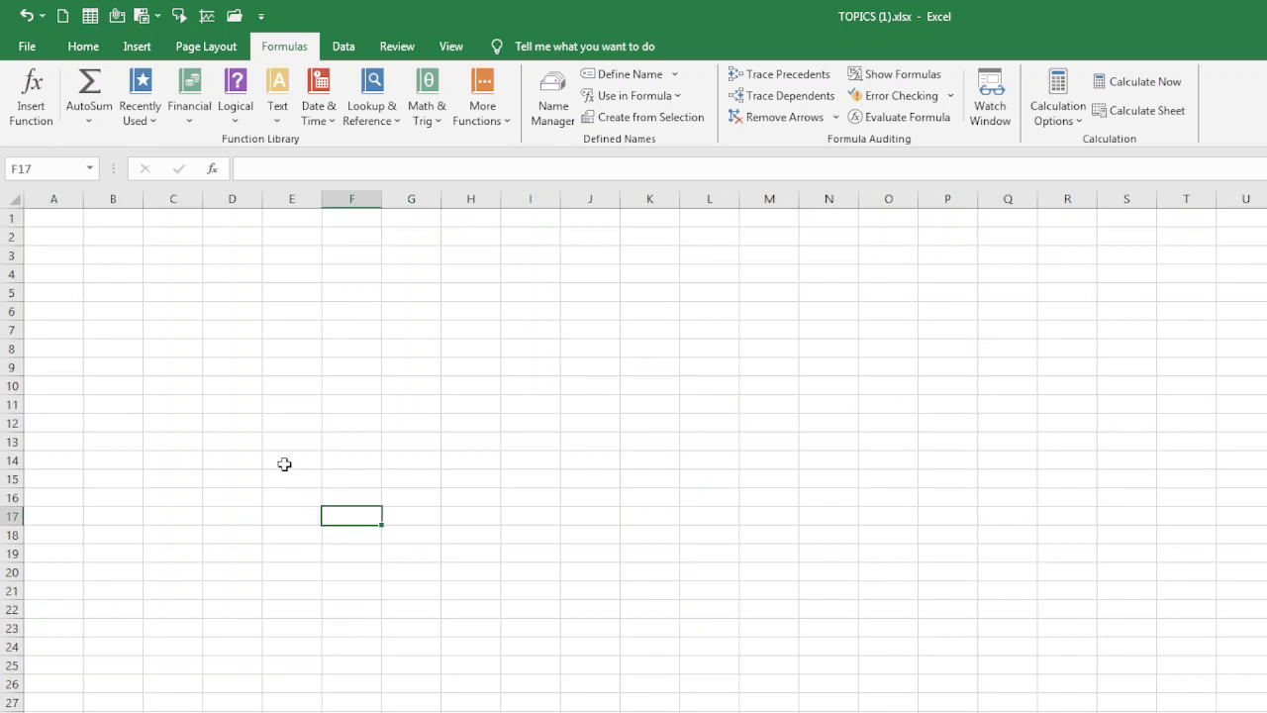
scroll(283, 461, "up", 6)
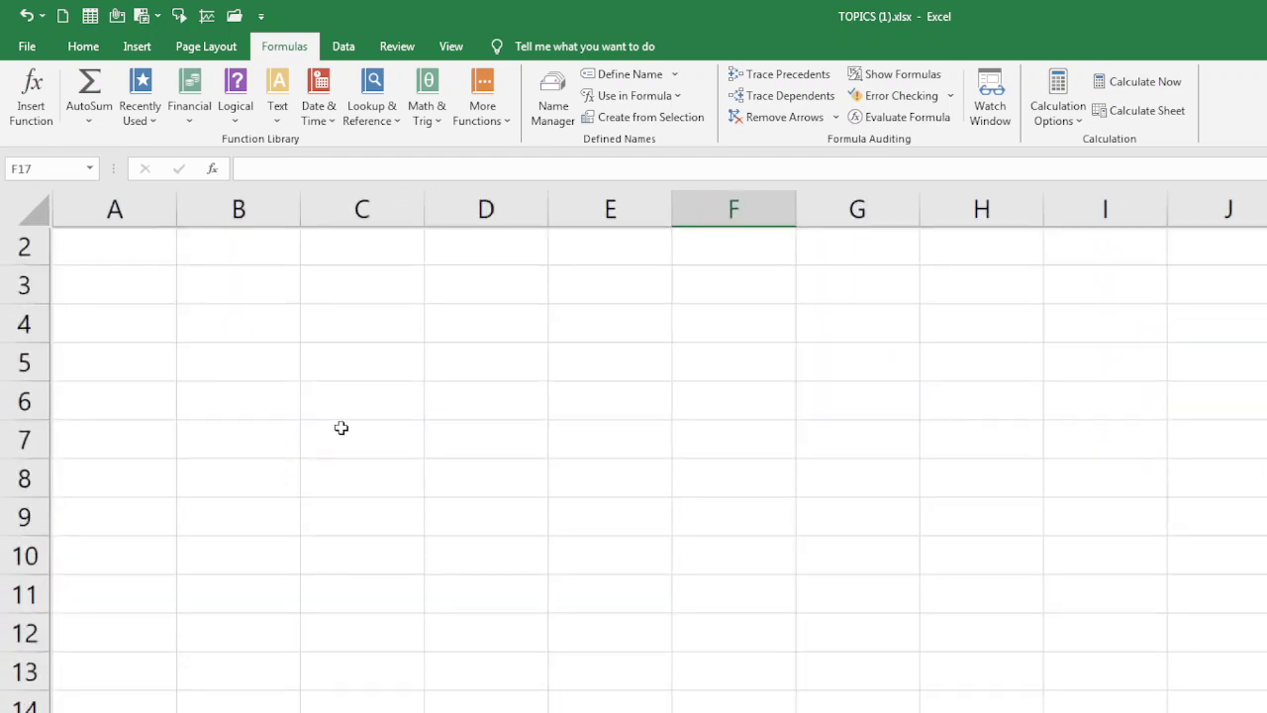
scroll(340, 427, "up", 2)
left_click(401, 378)
key("shift+Right")
key("shift+Down")
key("shift+Down")
key("shift+Down")
key("shift+Down")
key("shift+Down")
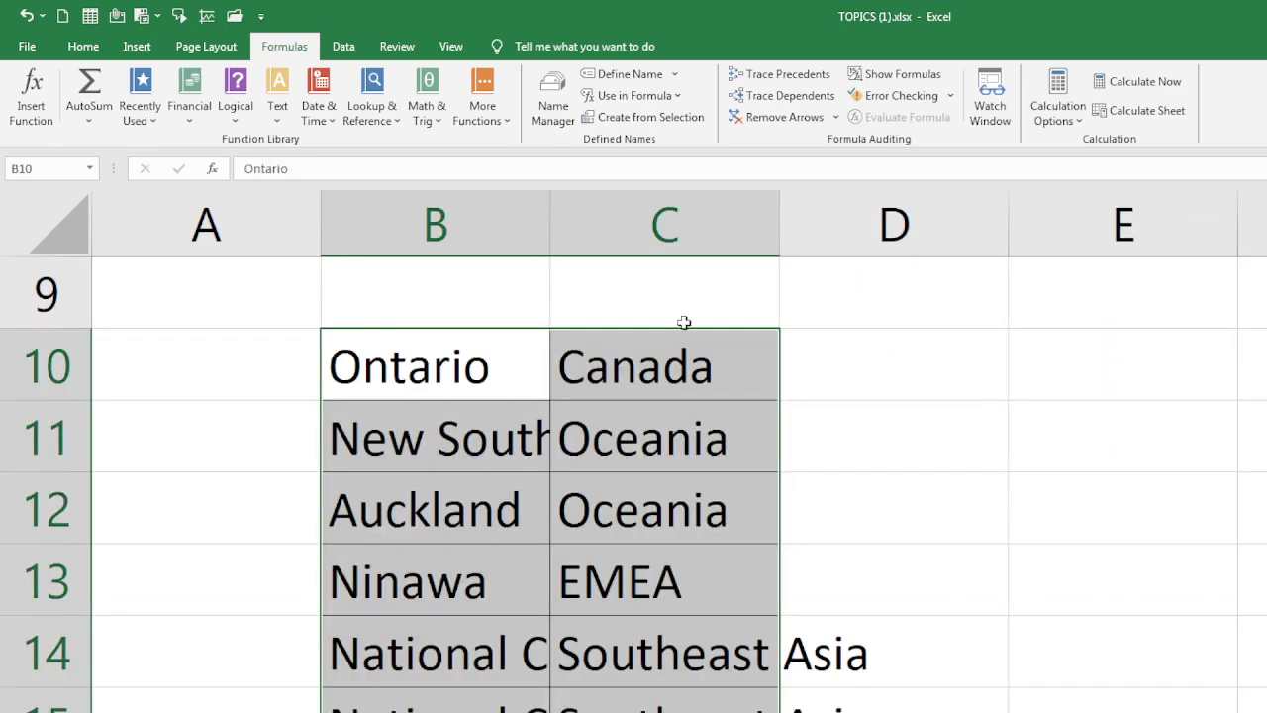
Autofit the widths of columns B and C to the copied data.
double_click(549, 240)
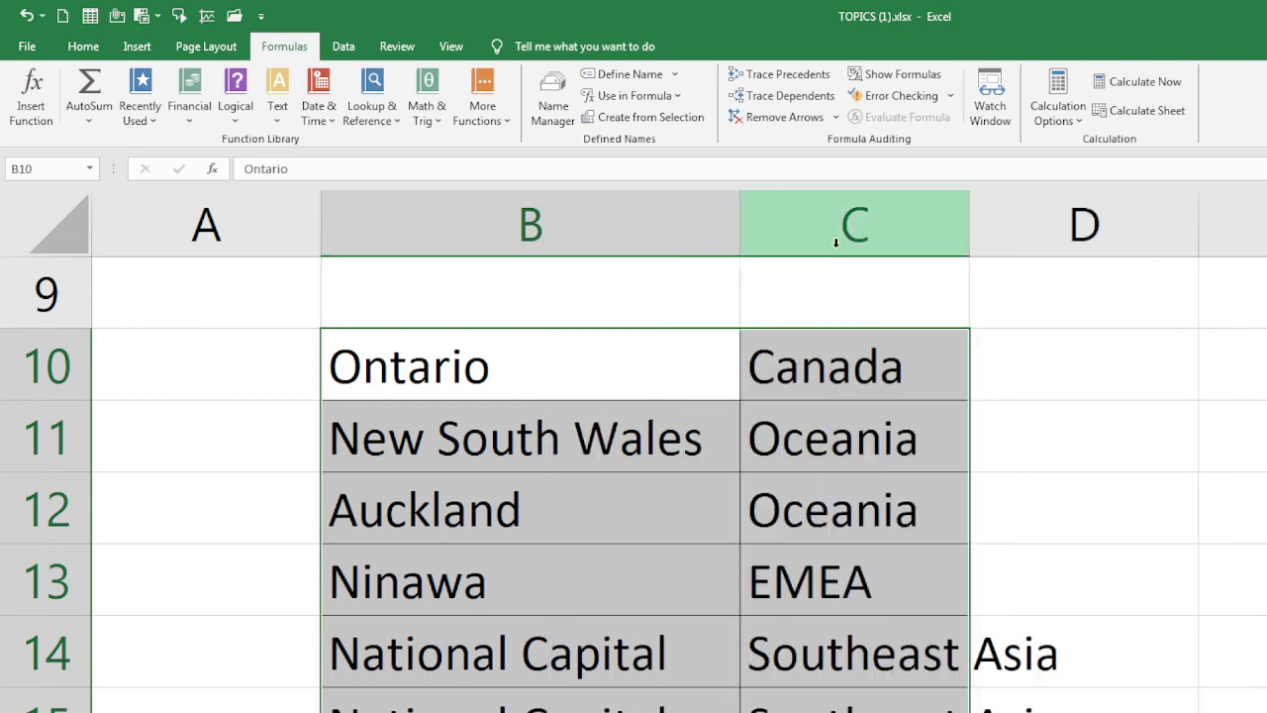
double_click(961, 234)
left_click(970, 260)
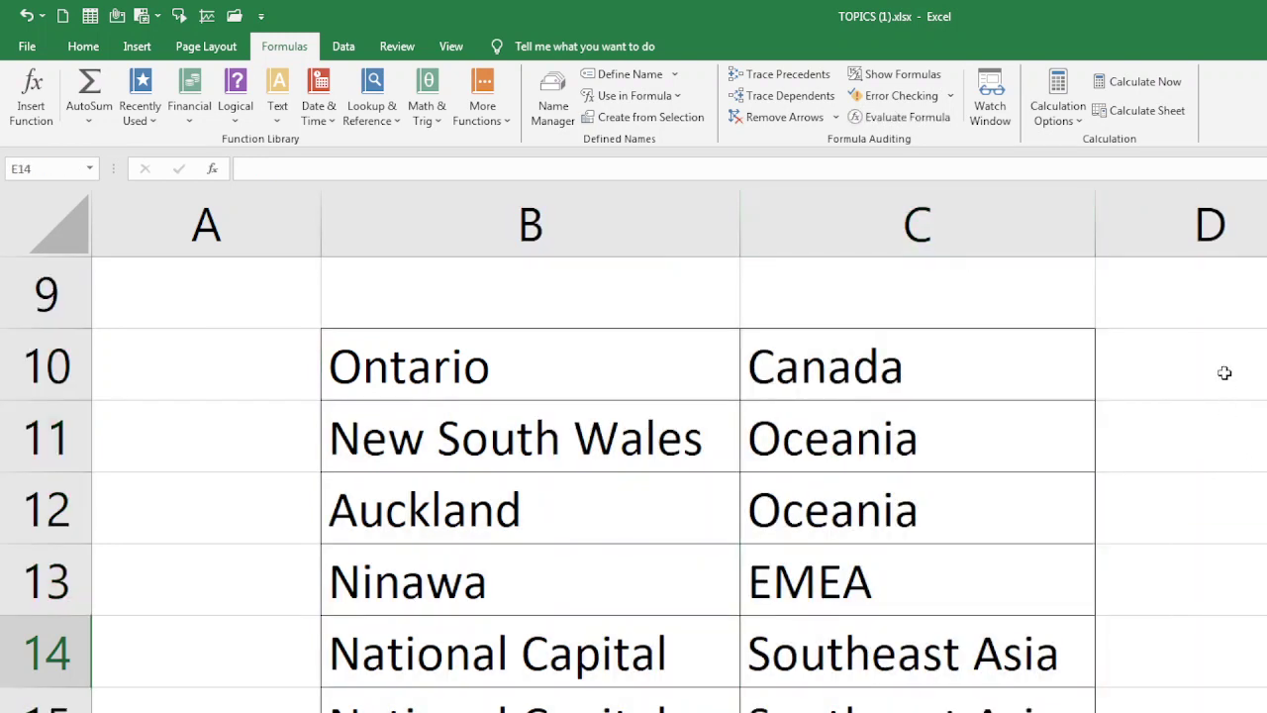
Copy the State and Region headers from B1:C1 of the customer data sheet into B9:C9 above the copied data.
left_click(1224, 360)
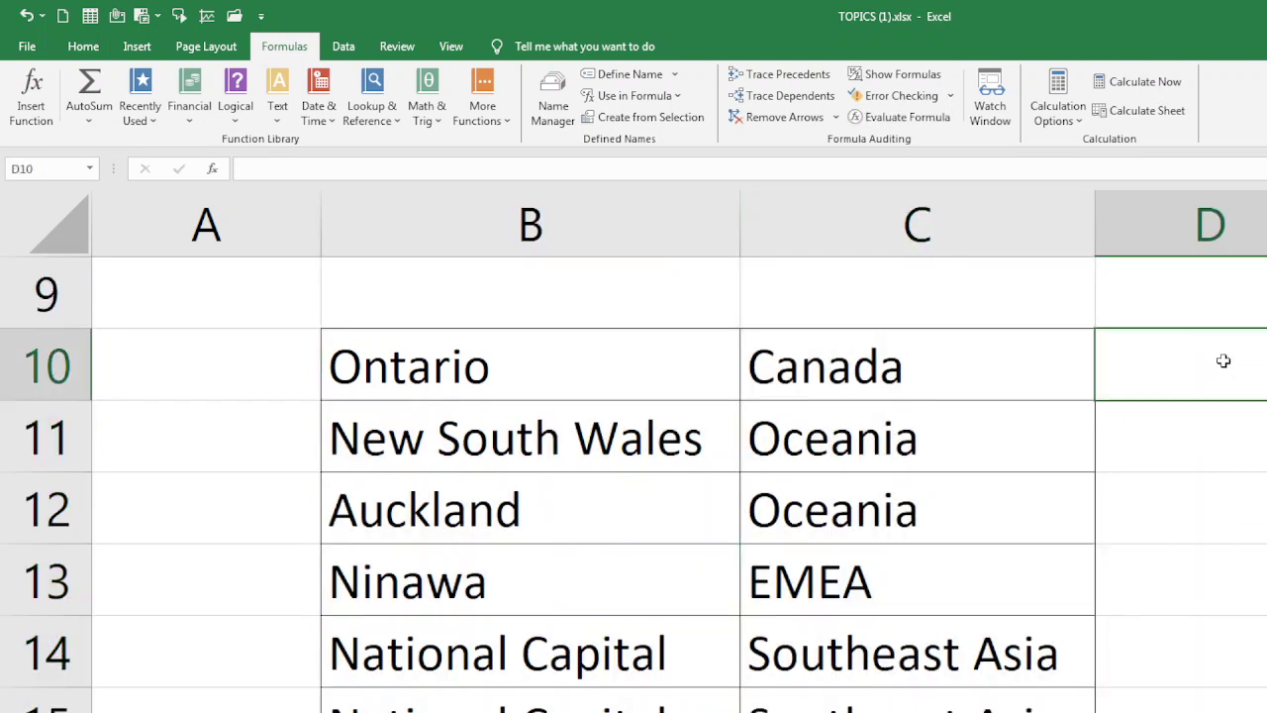
left_click(638, 315)
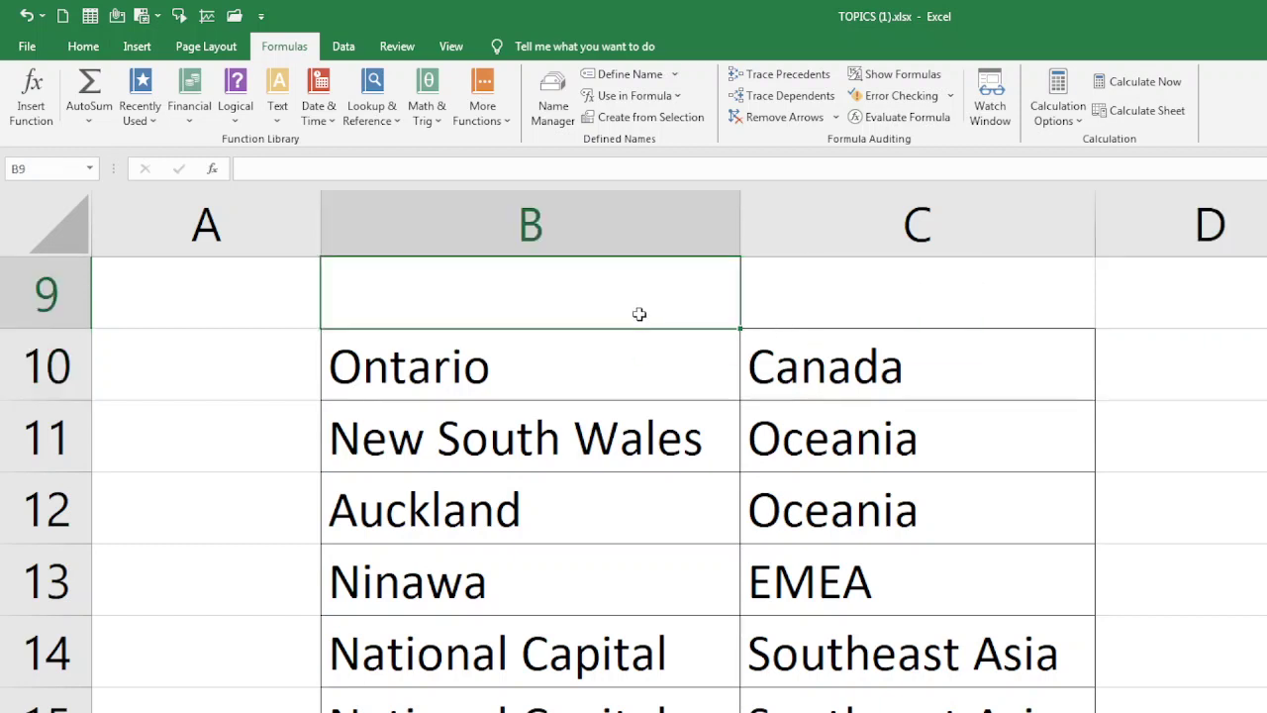
left_click(837, 301)
left_click(1249, 392)
left_click(614, 303)
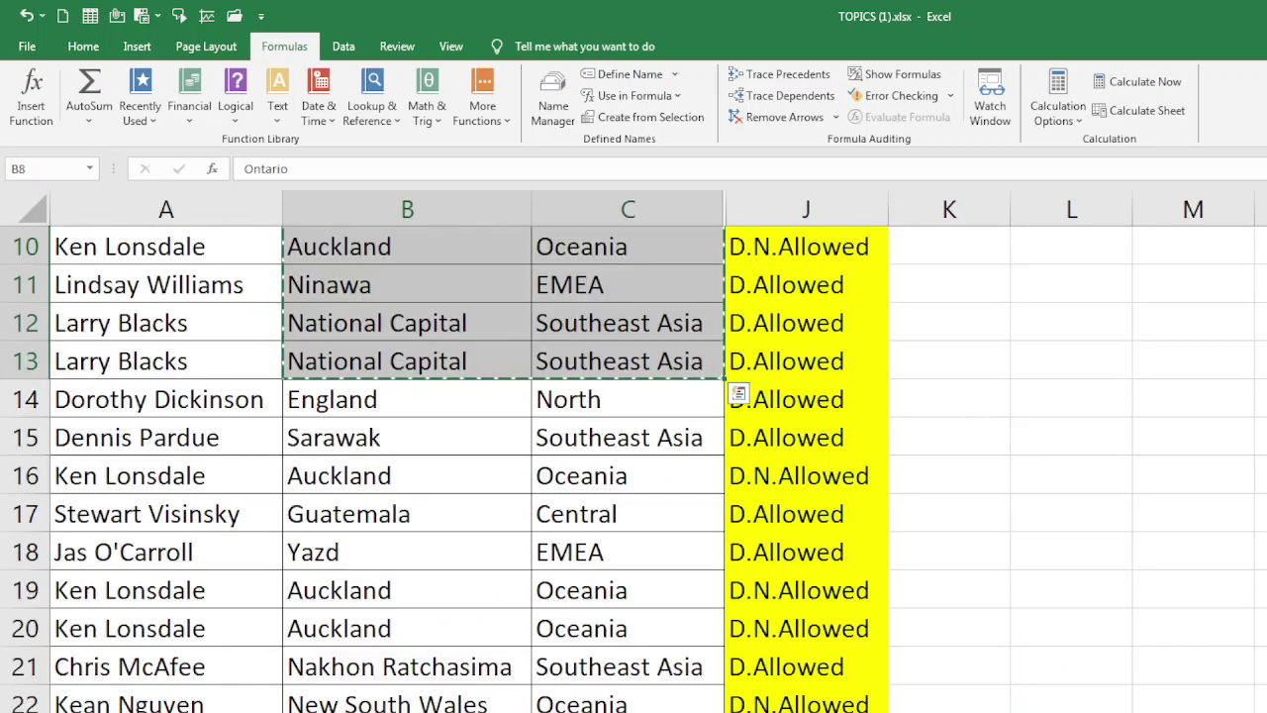
scroll(634, 445, "up", 3)
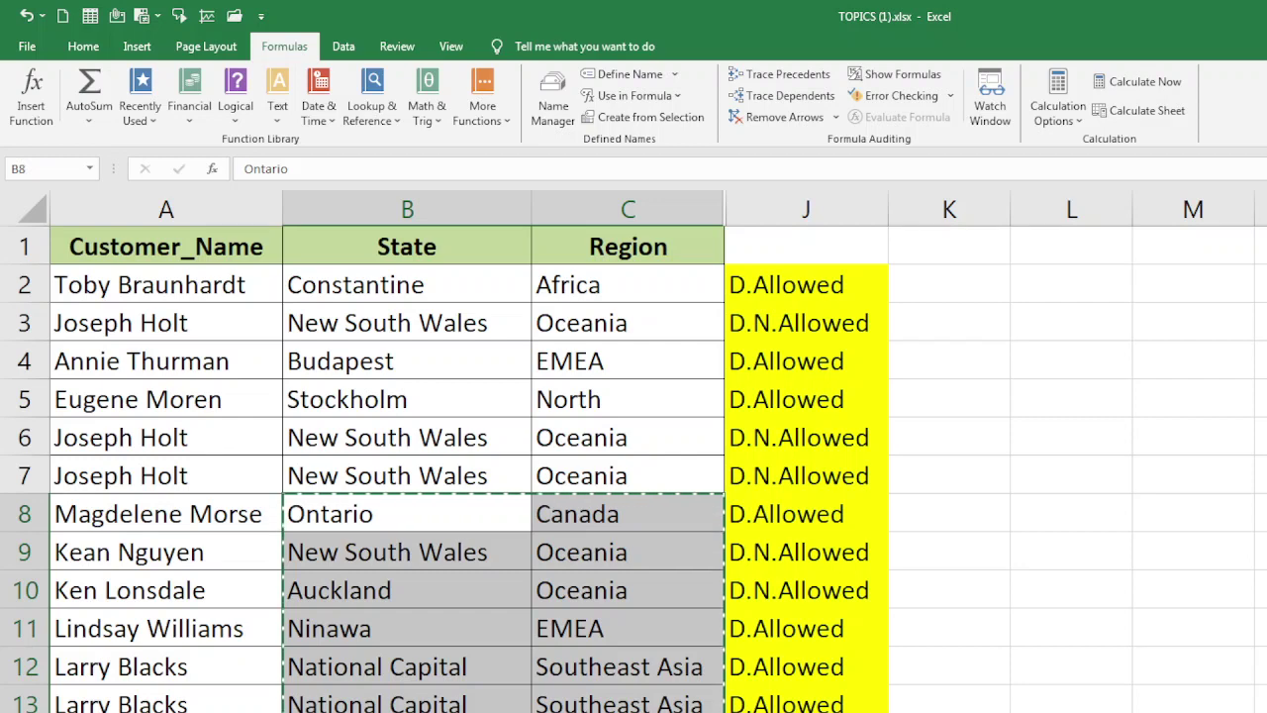
key("Escape")
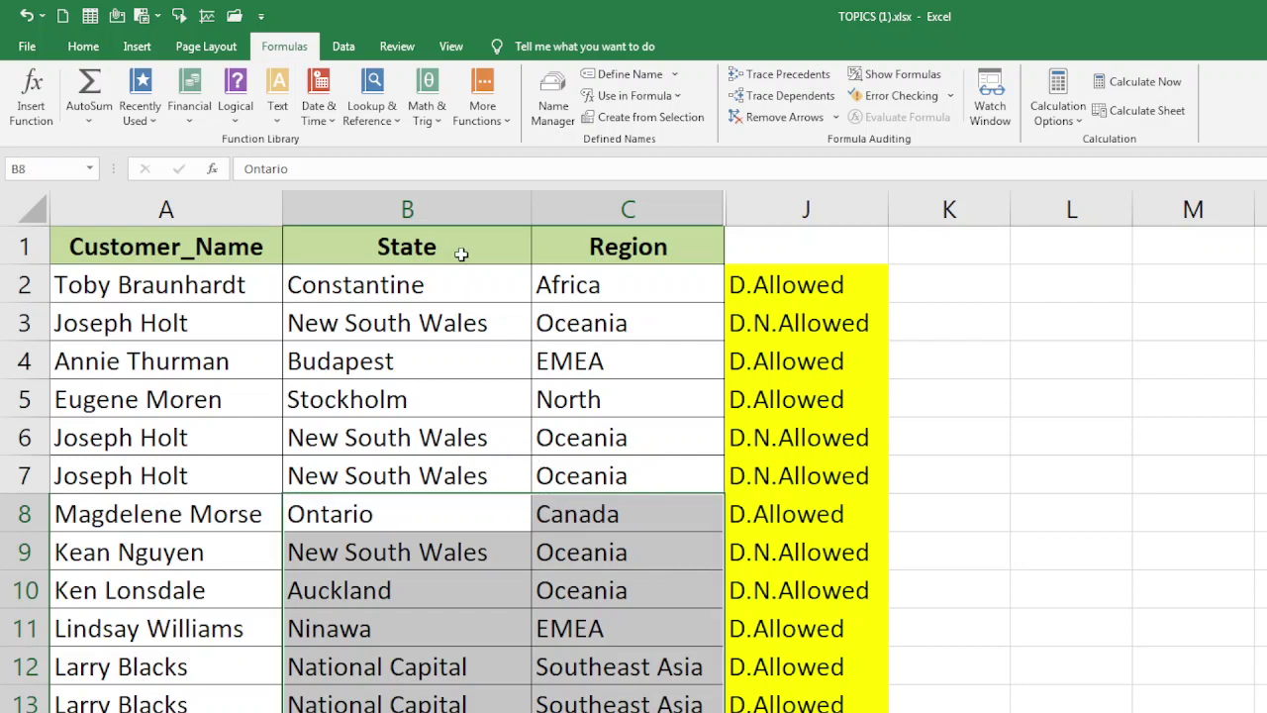
left_click_drag(462, 249, 554, 249)
key("ctrl+c")
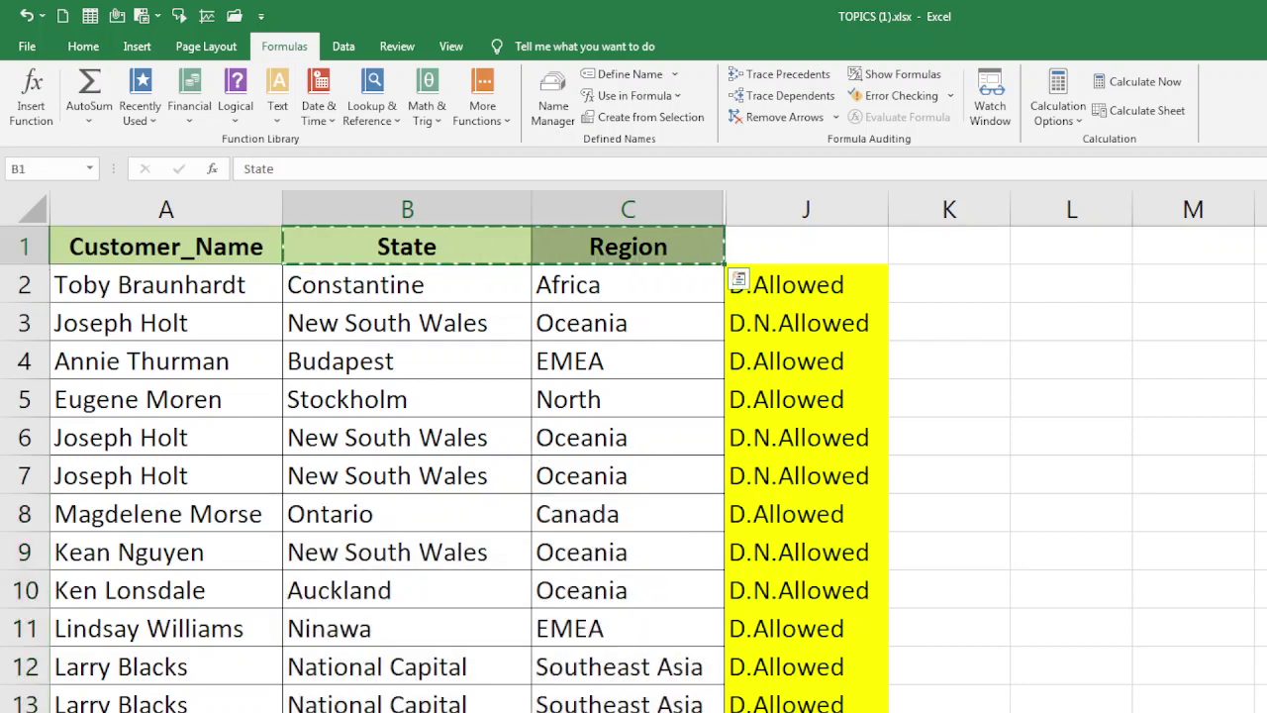
key("shift+F11")
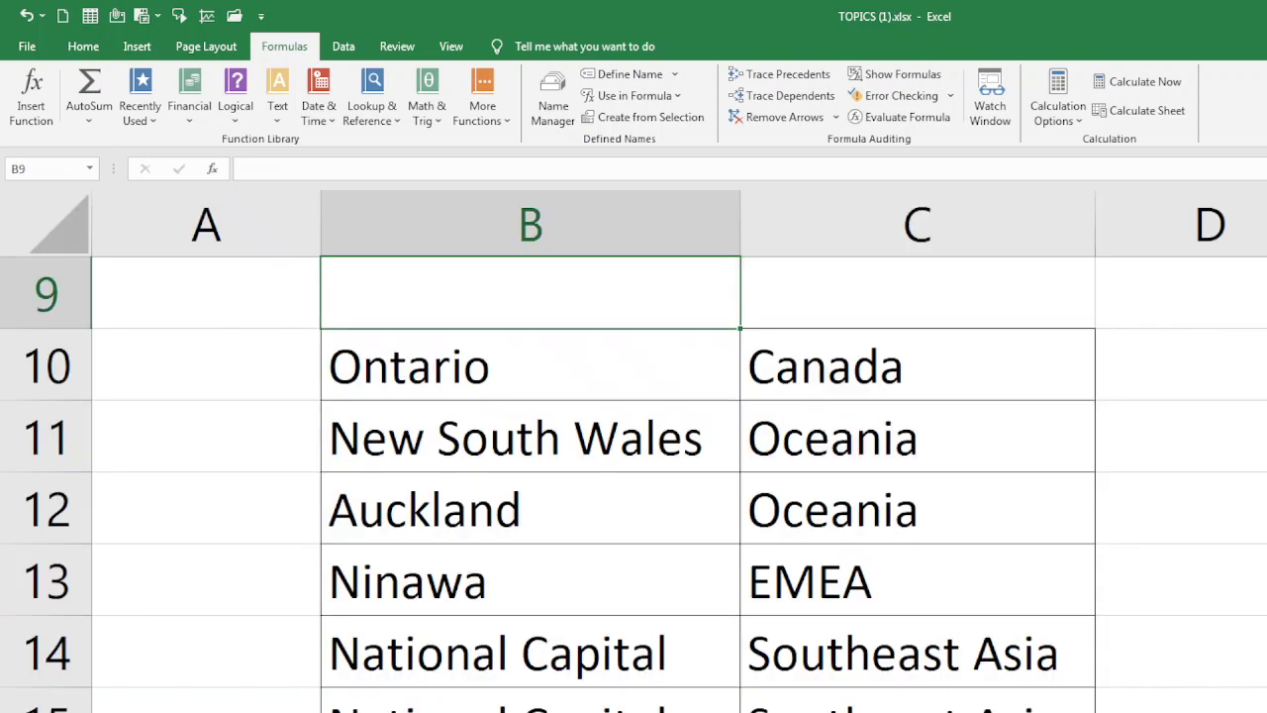
left_click_drag(687, 283, 811, 282)
key("ctrl+v")
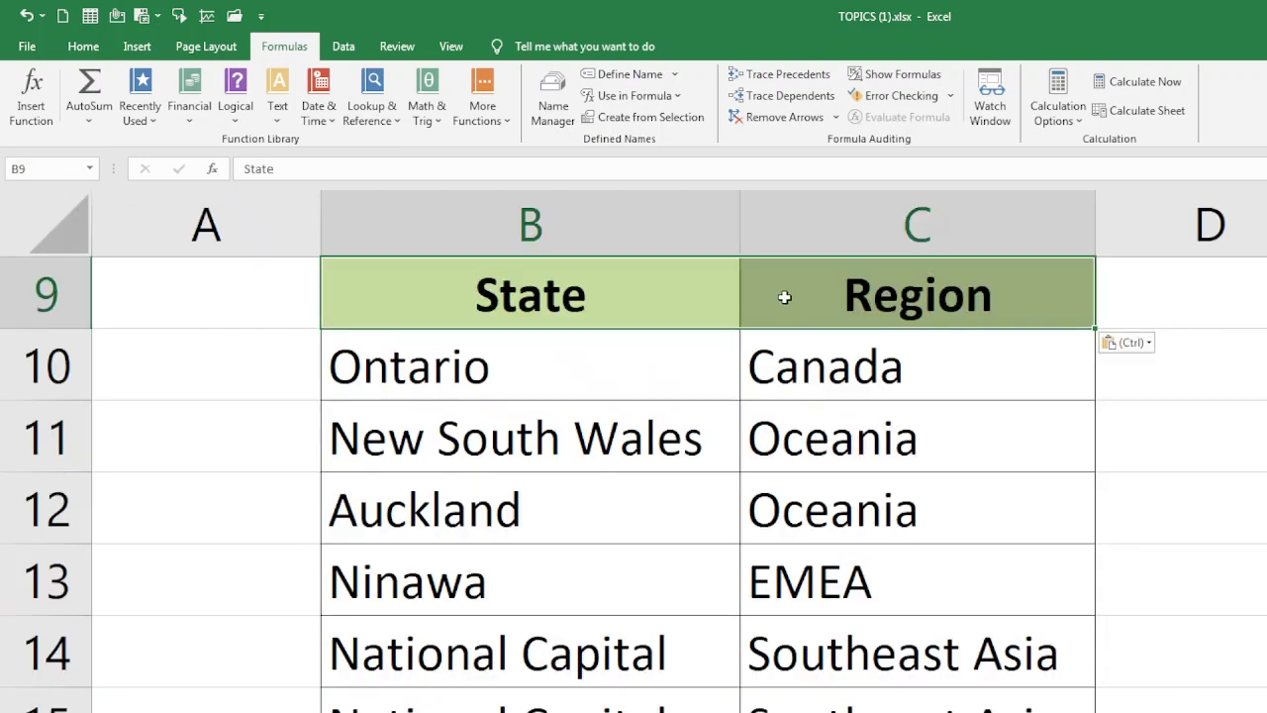
Enter the header AND in cell D9, beside the Region header.
left_click(1146, 423)
left_click(1179, 298)
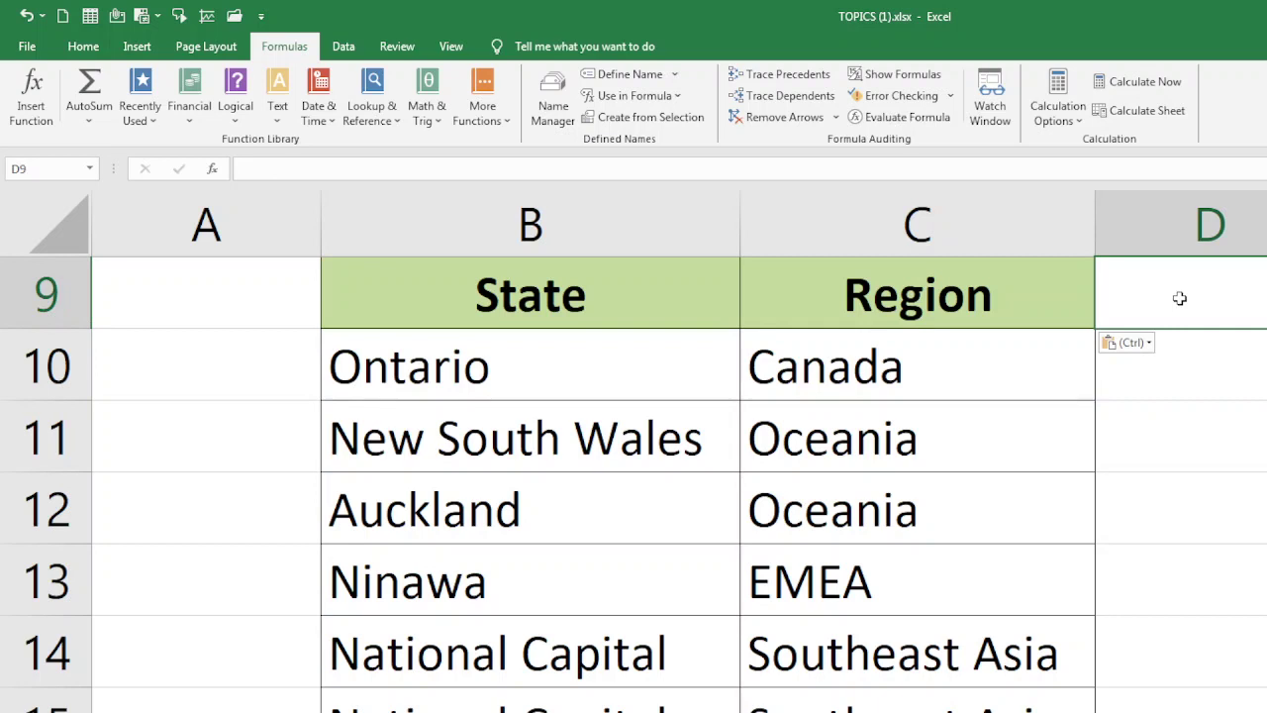
type("AND")
key("Return")
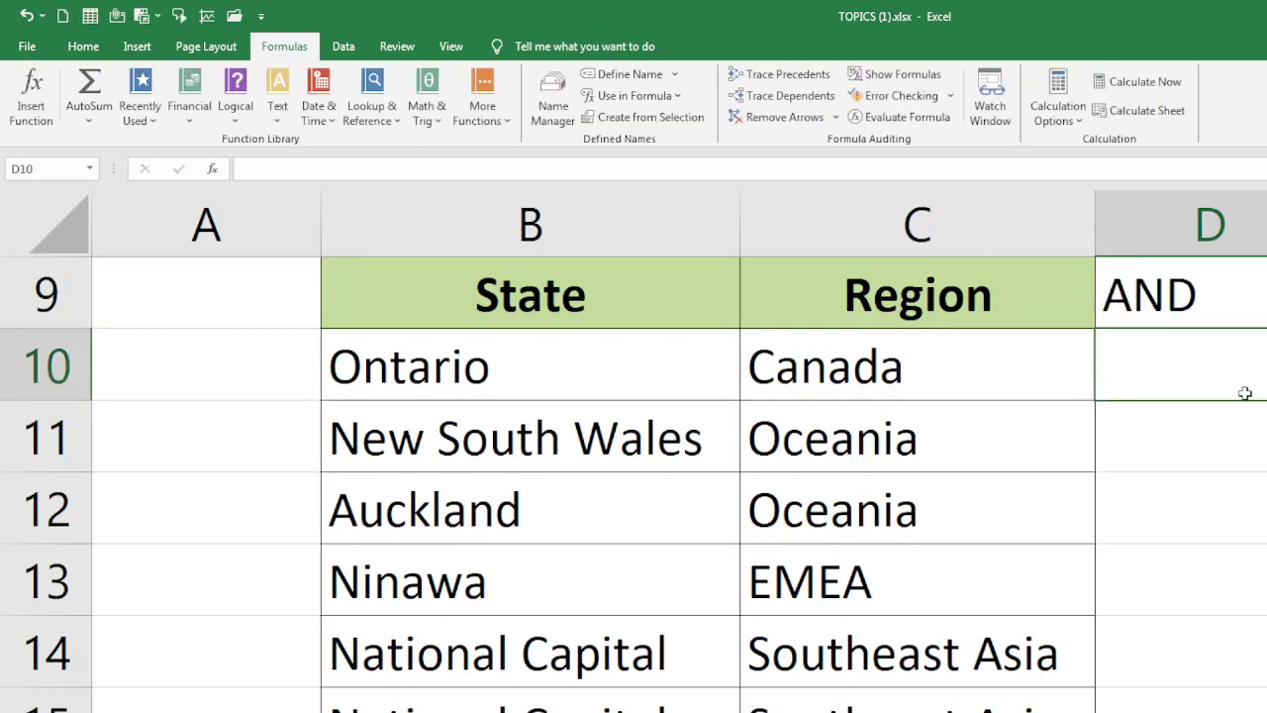
Start an AND formula in D10 with the first condition B10="ninawa".
type("=")
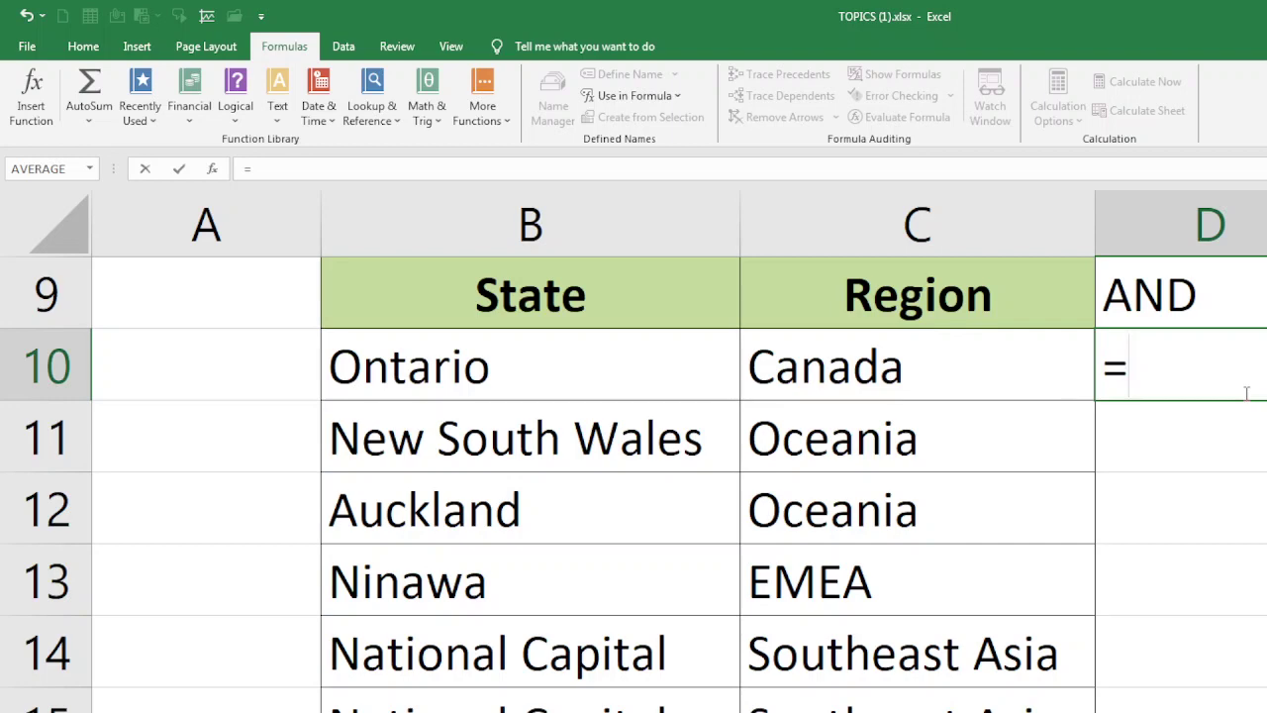
type("AND")
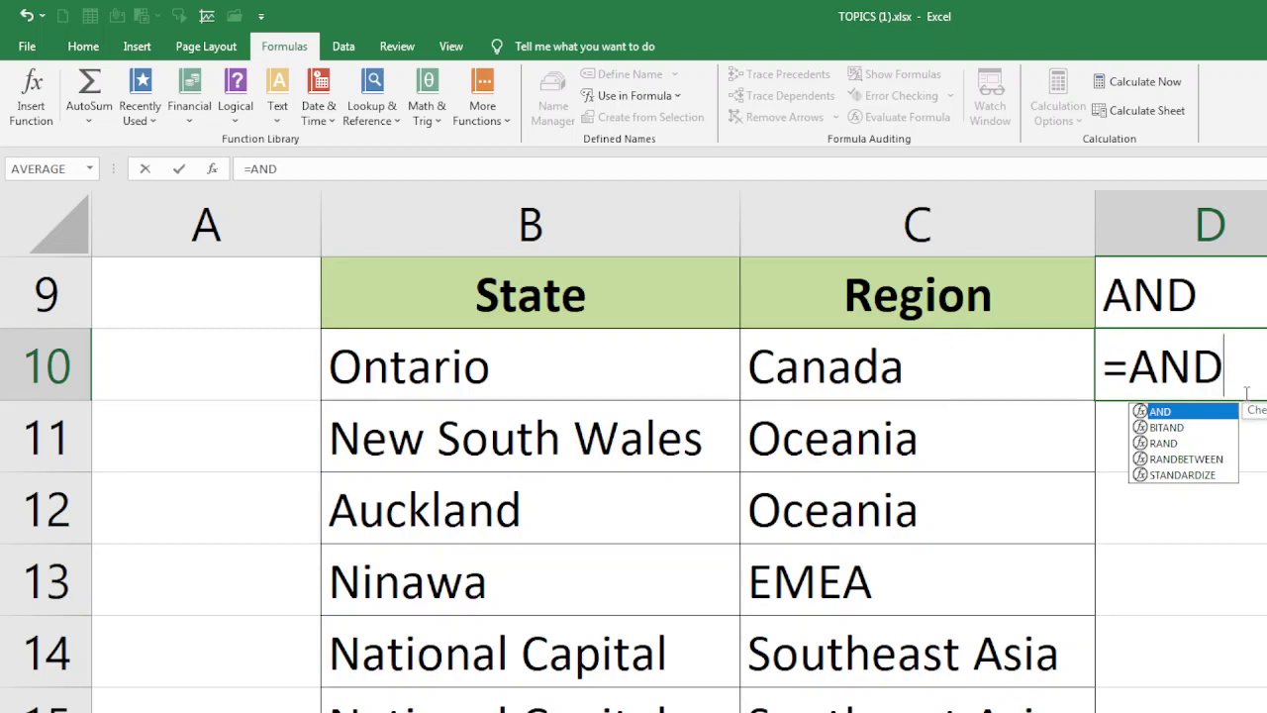
type("(")
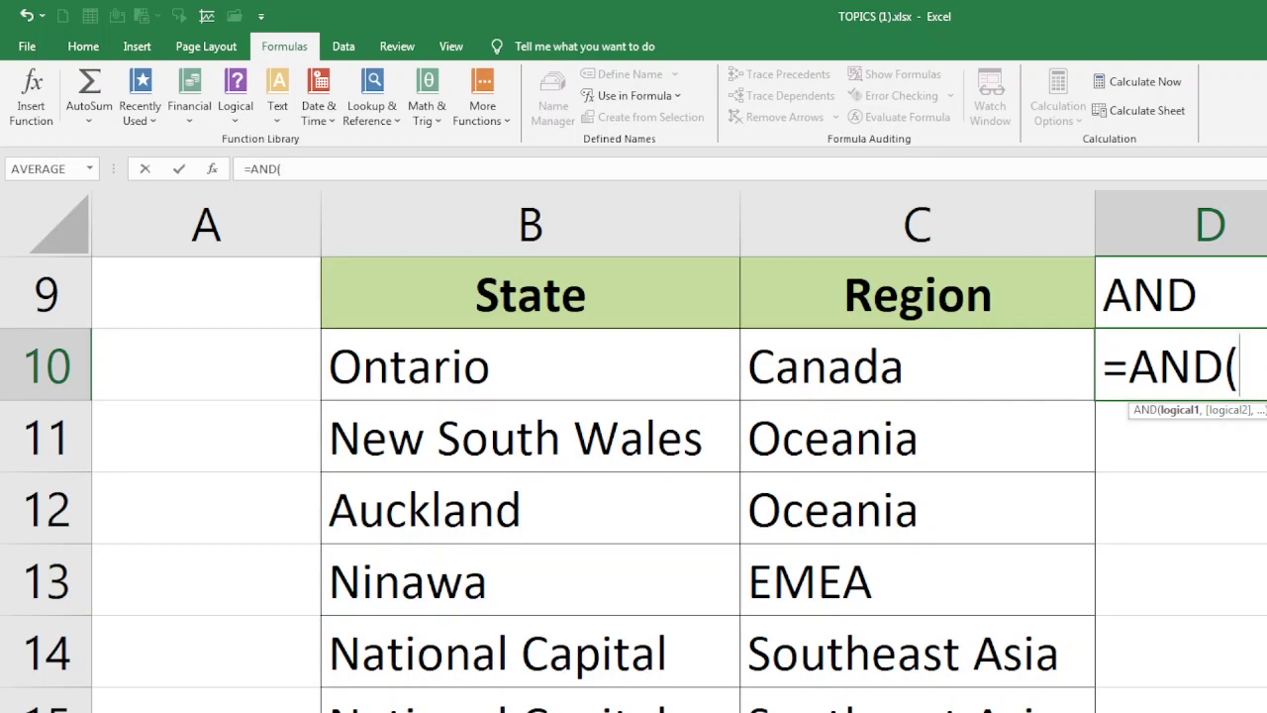
left_click(668, 378)
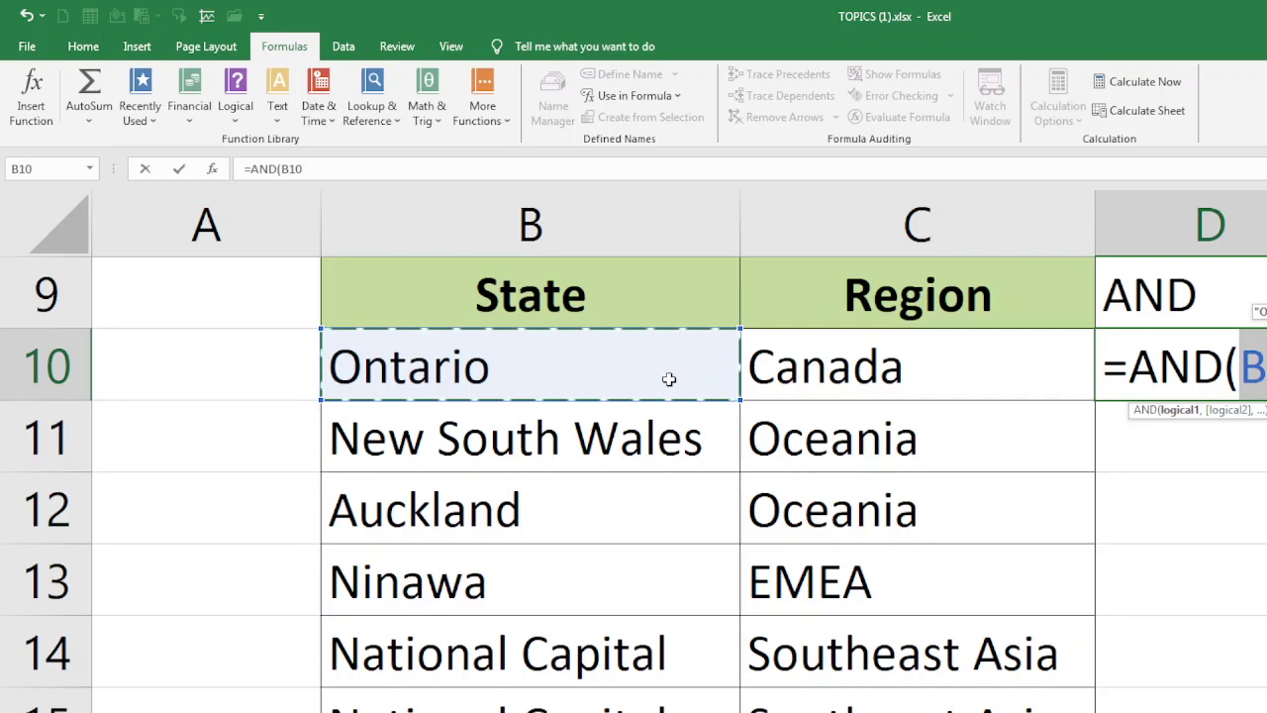
type("=")
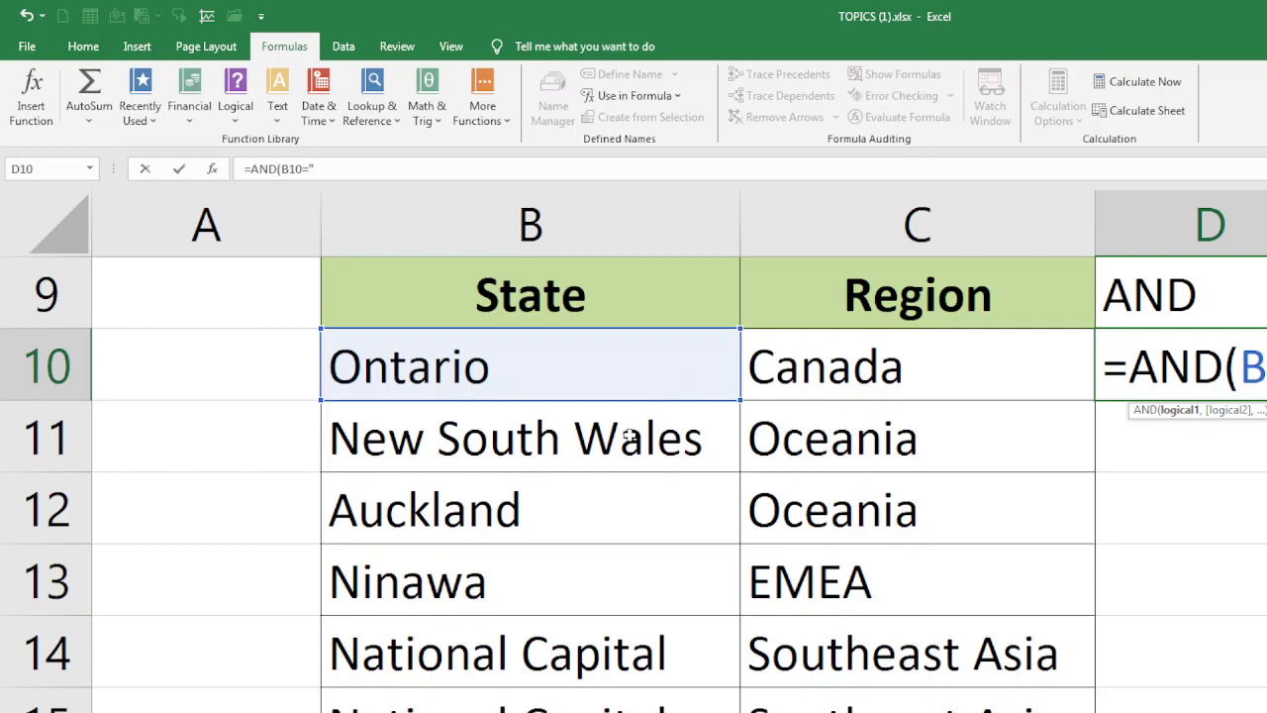
type("\"ninawa")
type(",")
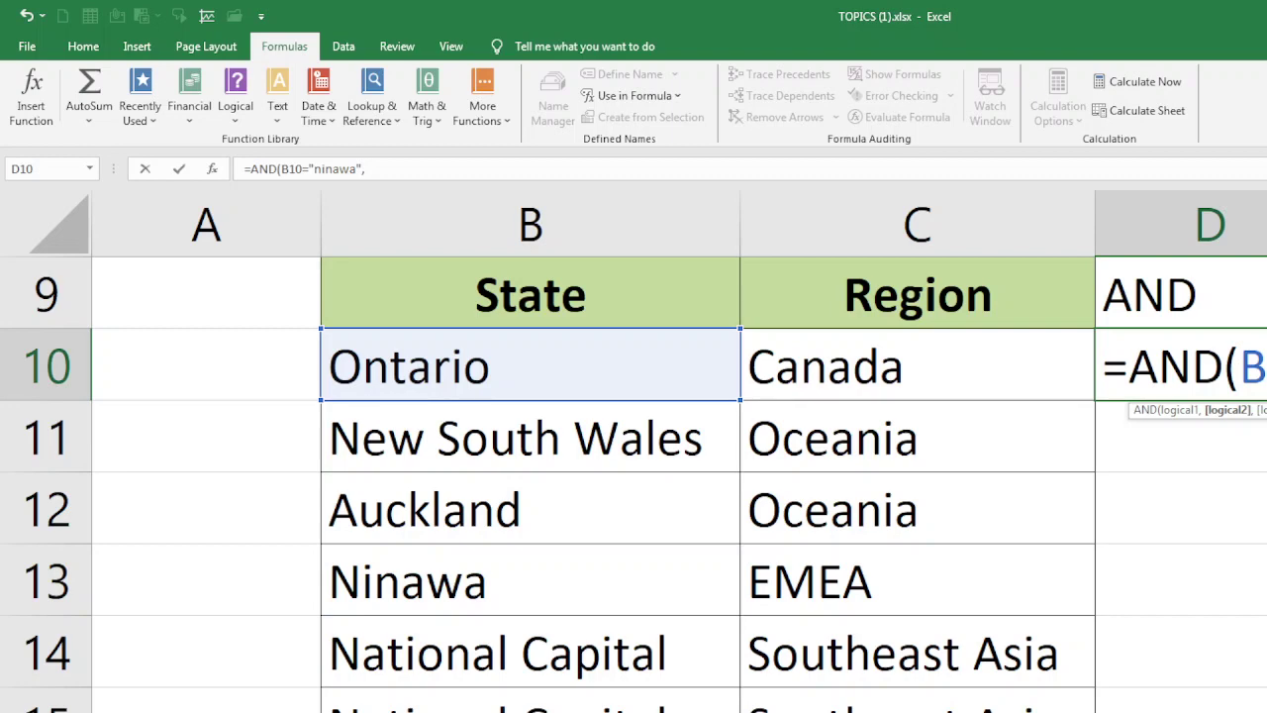
Complete the D10 formula with C10 and "emea" as separate arguments and enter it as =AND(B10="ninawa",C10,"emea").
left_click(824, 374)
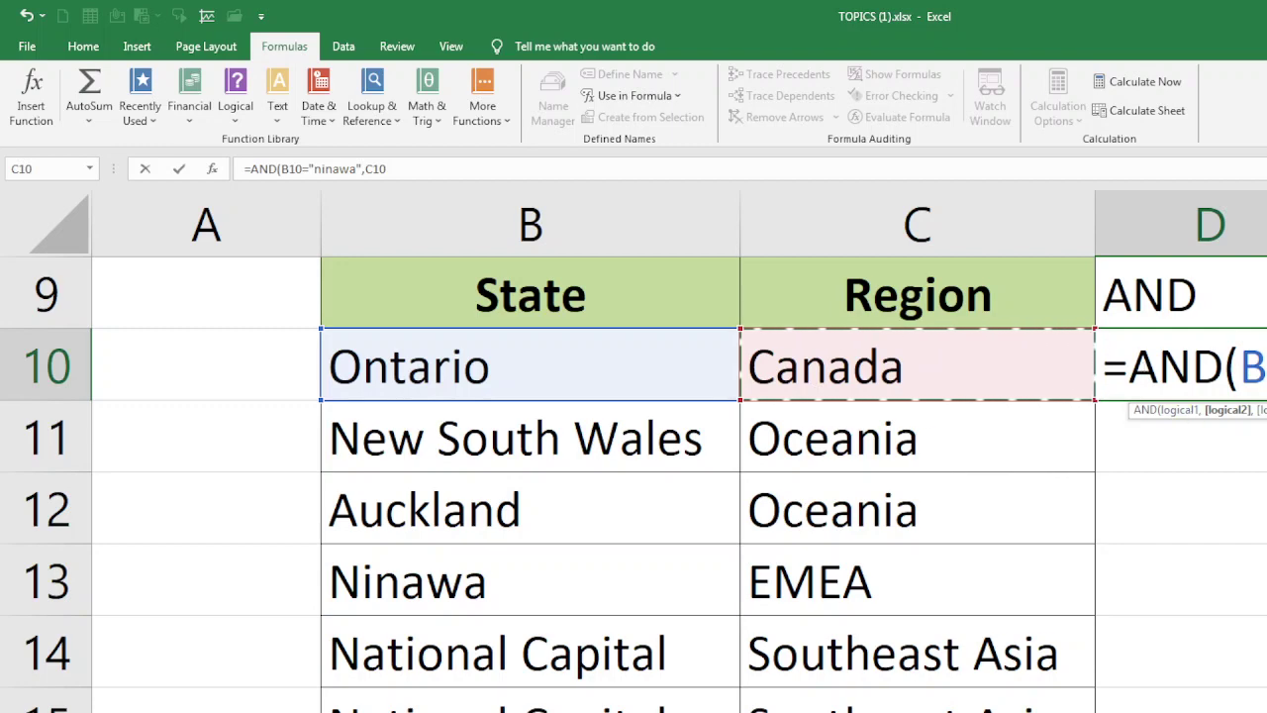
type(",")
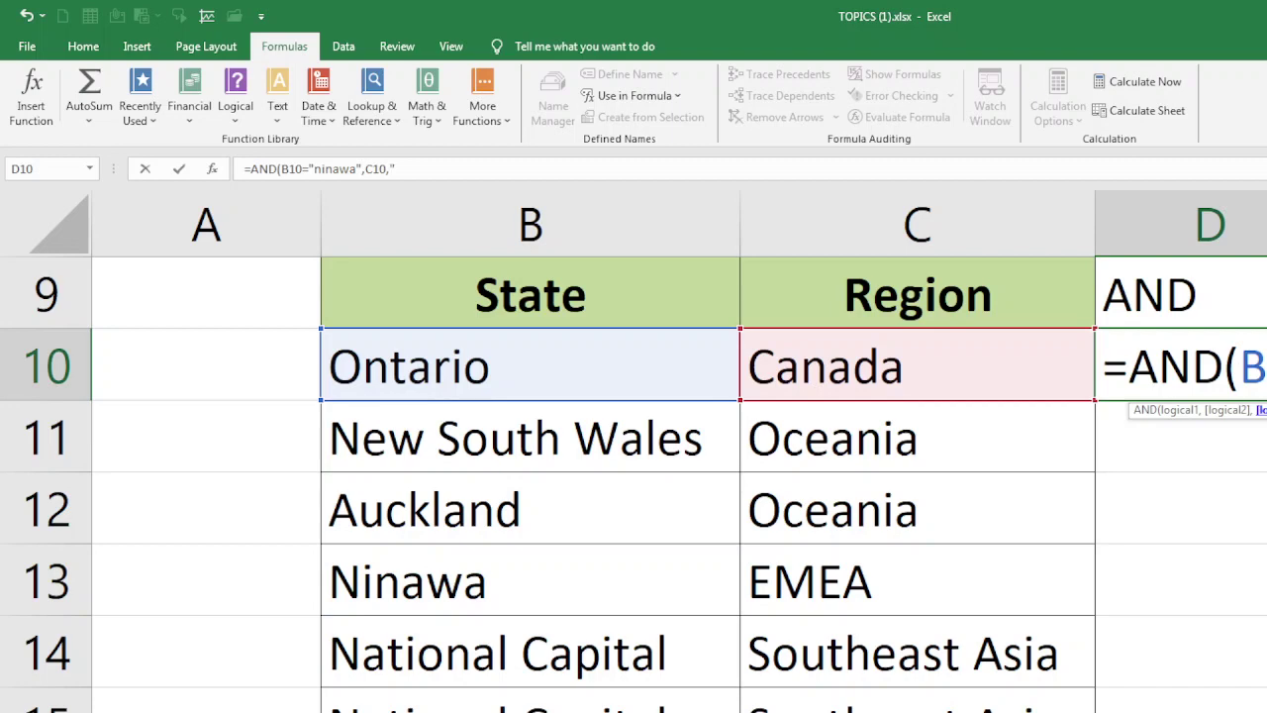
type("mea")
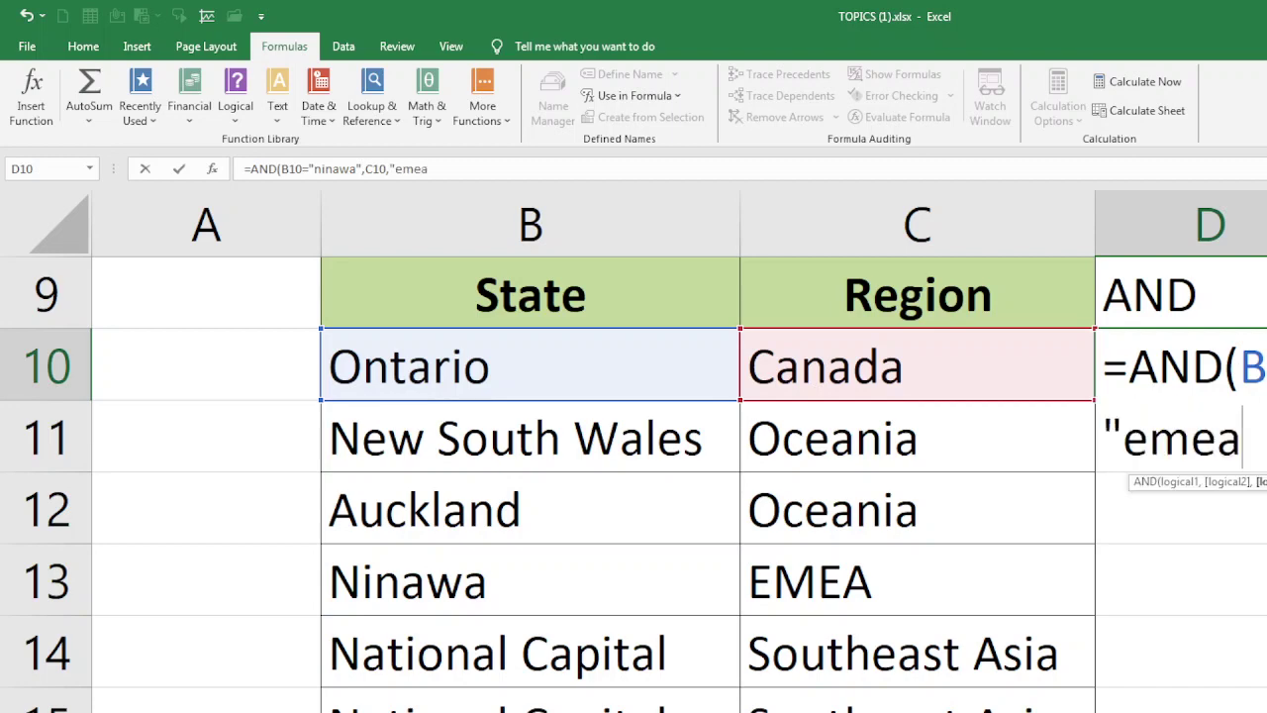
type("\")")
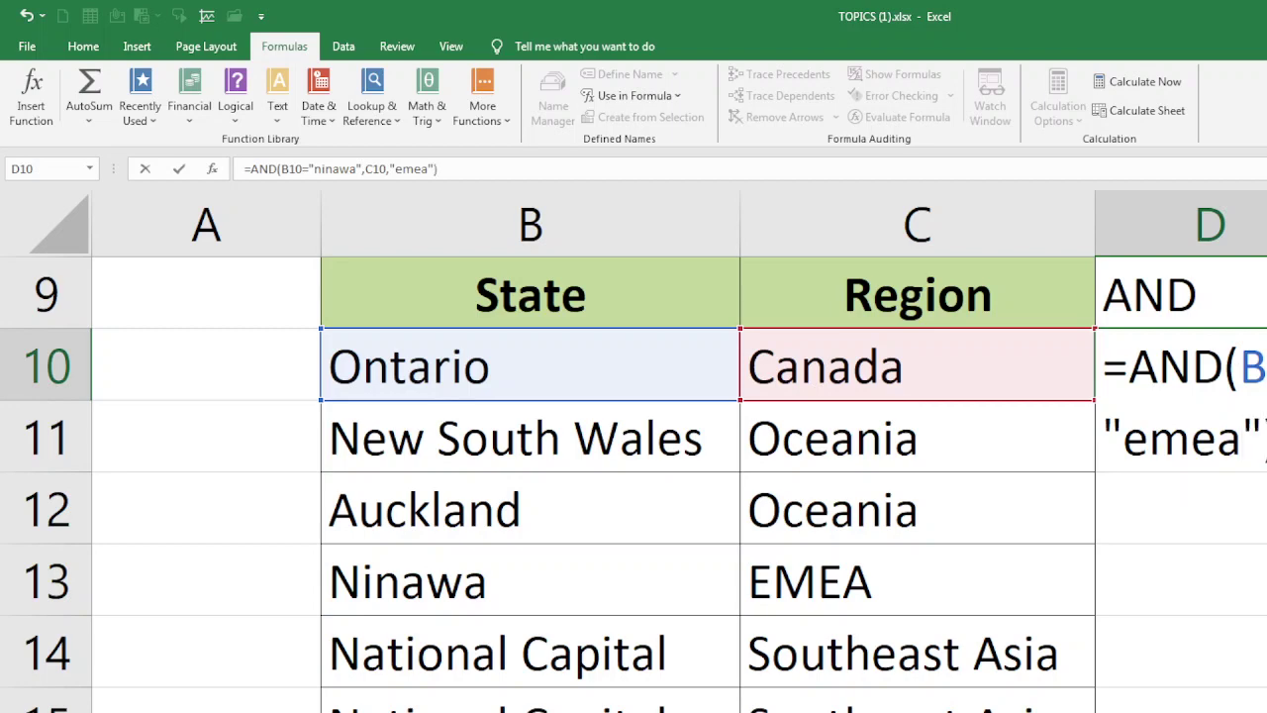
scroll(679, 452, "right", 3)
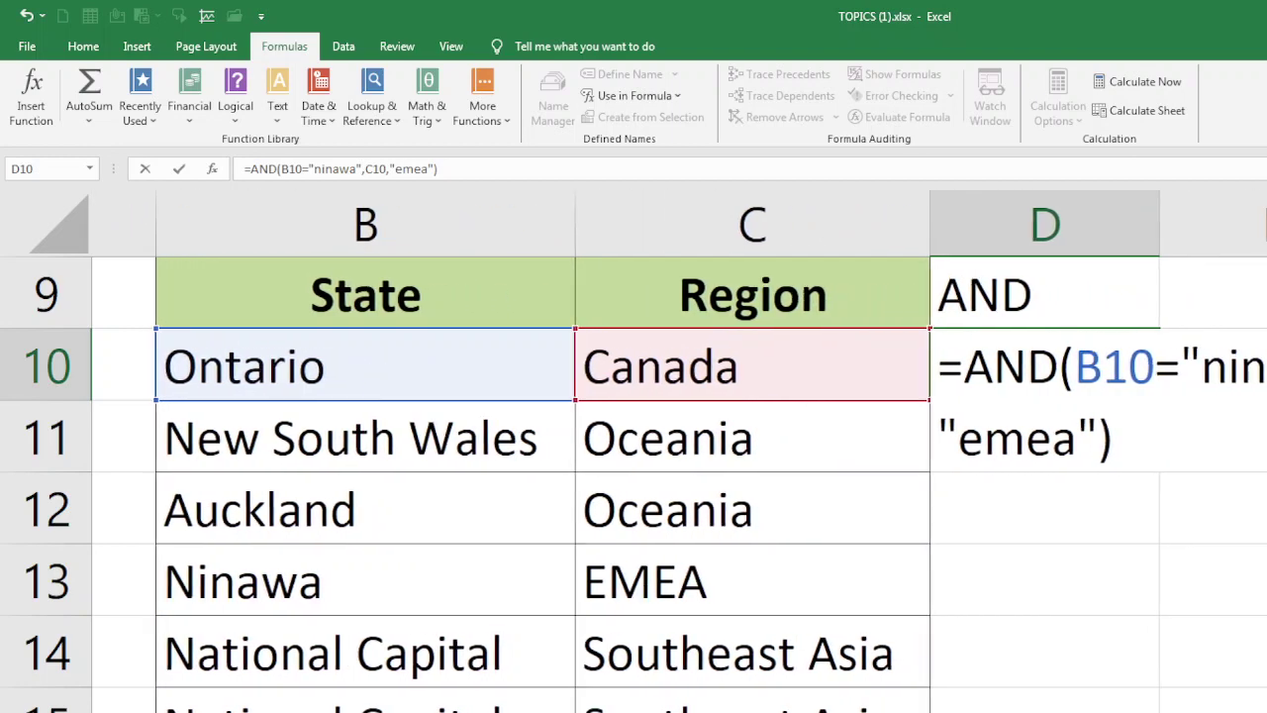
scroll(679, 451, "right", 1)
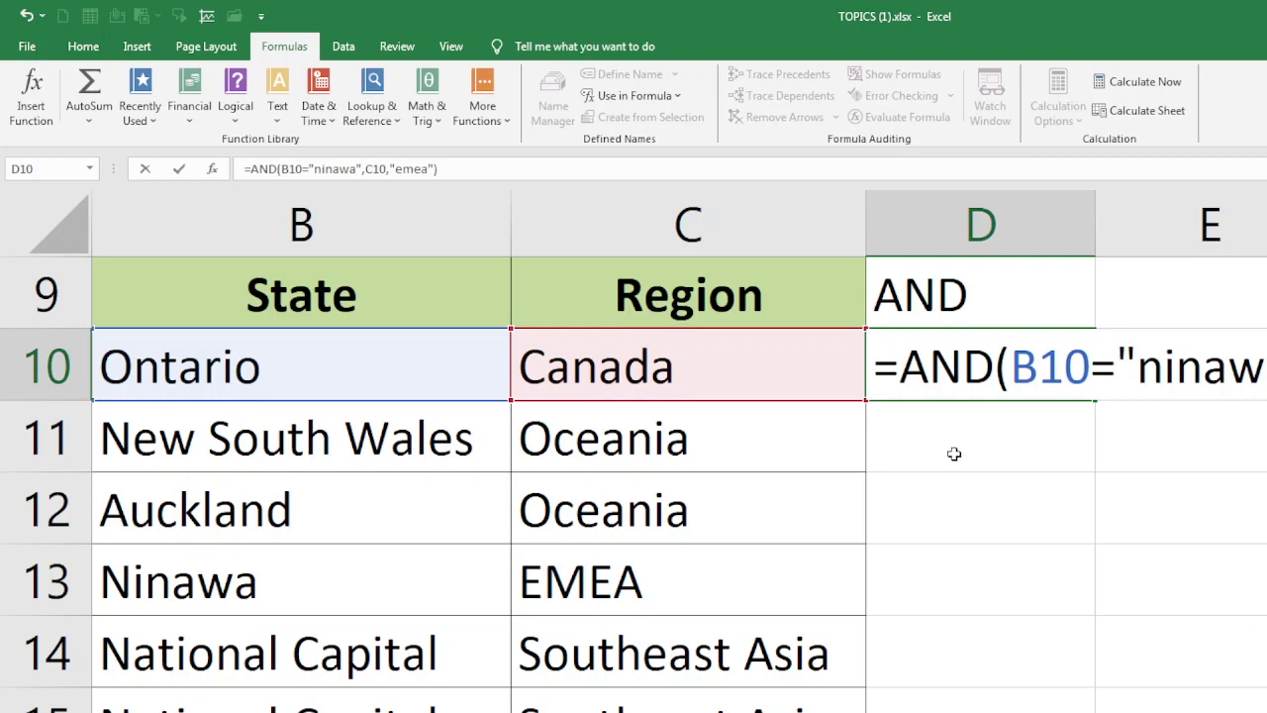
left_click(976, 372)
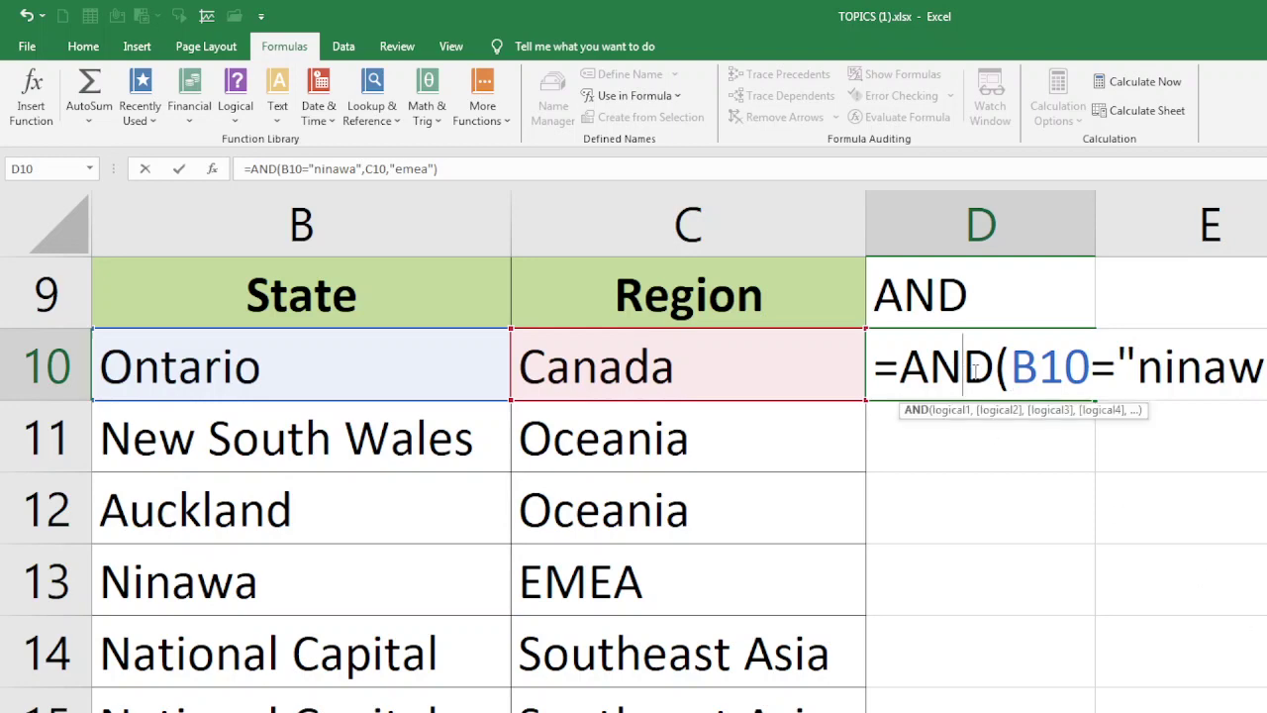
left_click(1095, 372)
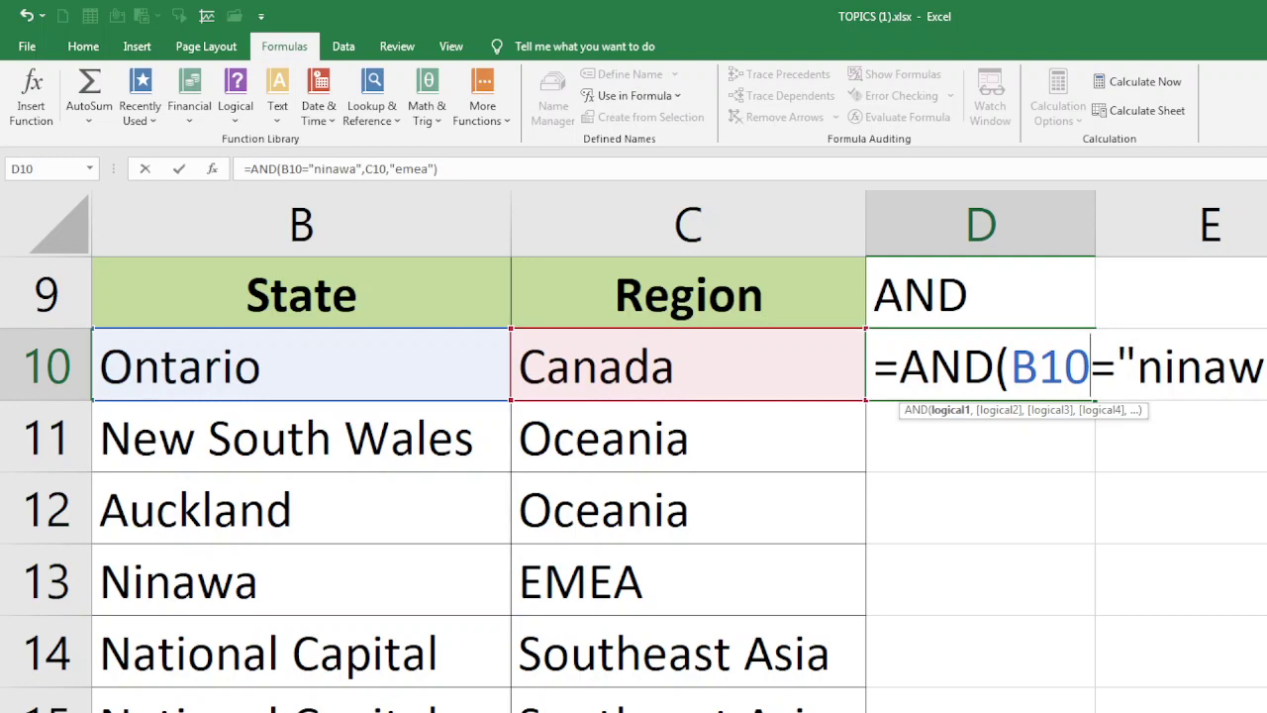
key("End")
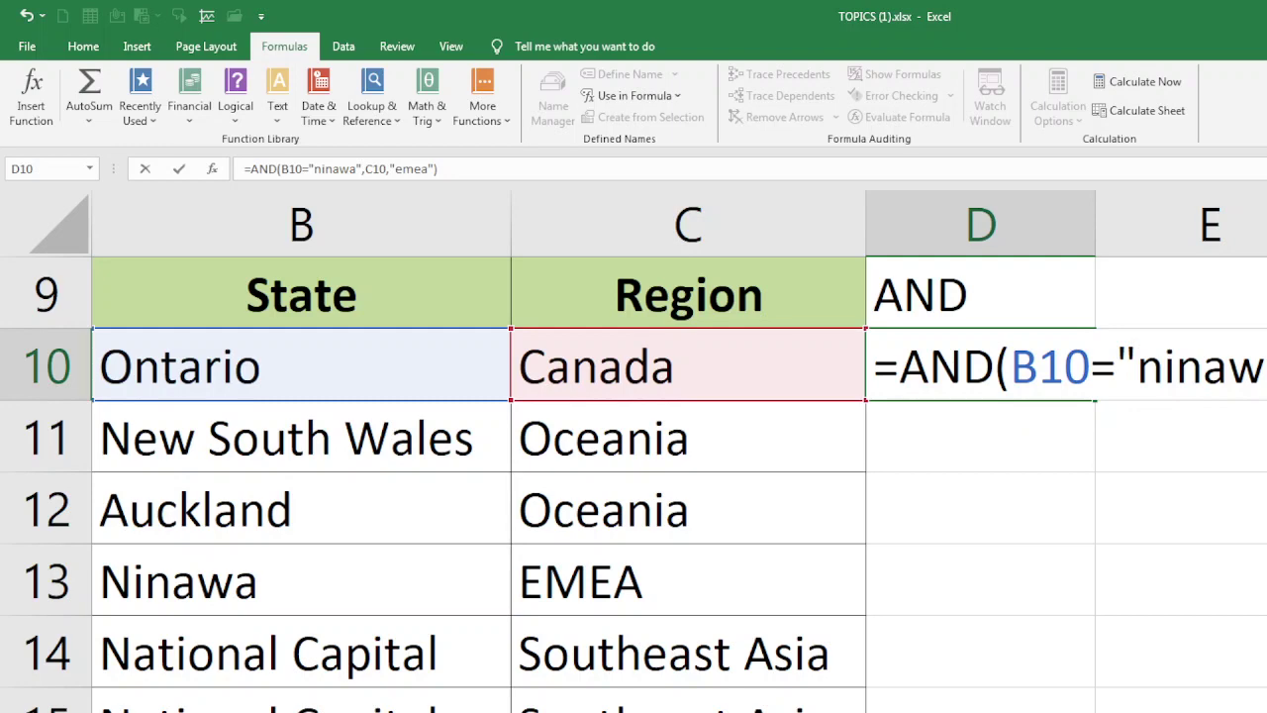
key("Return")
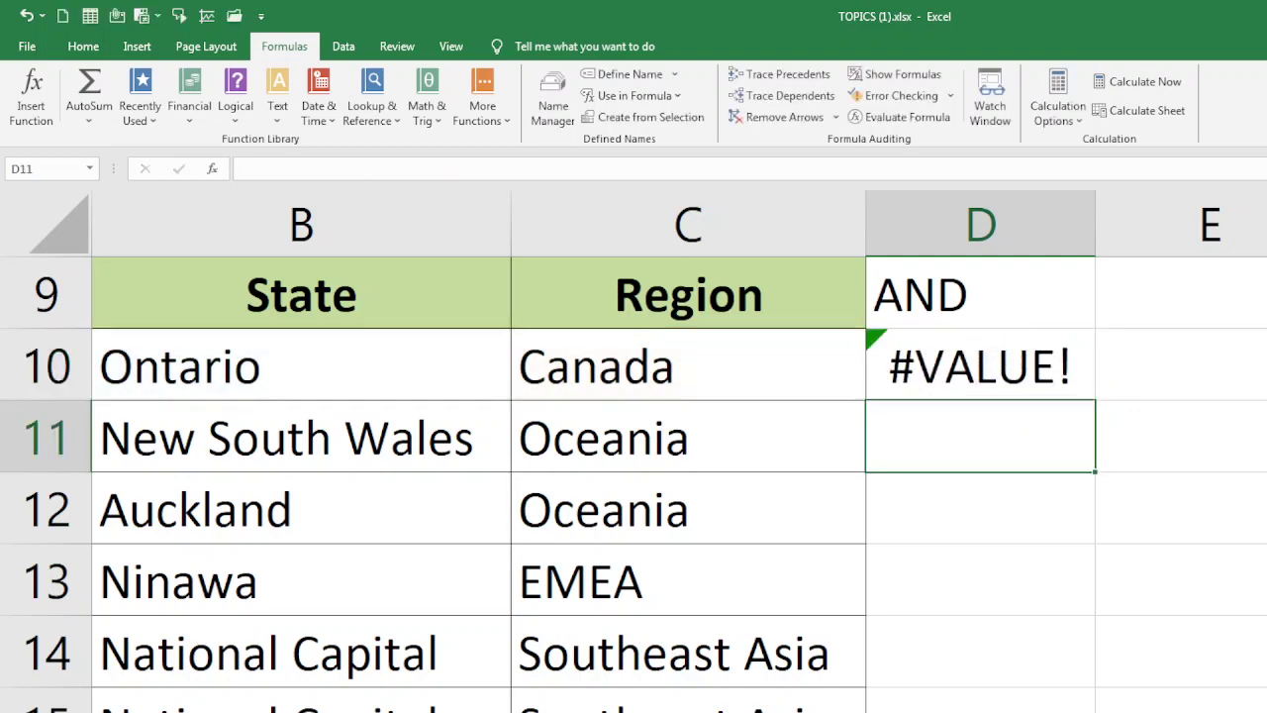
Widen column D and correct the second condition of the D10 formula to C10="emea".
double_click(1097, 246)
left_click_drag(1078, 245, 1160, 248)
double_click(1017, 345)
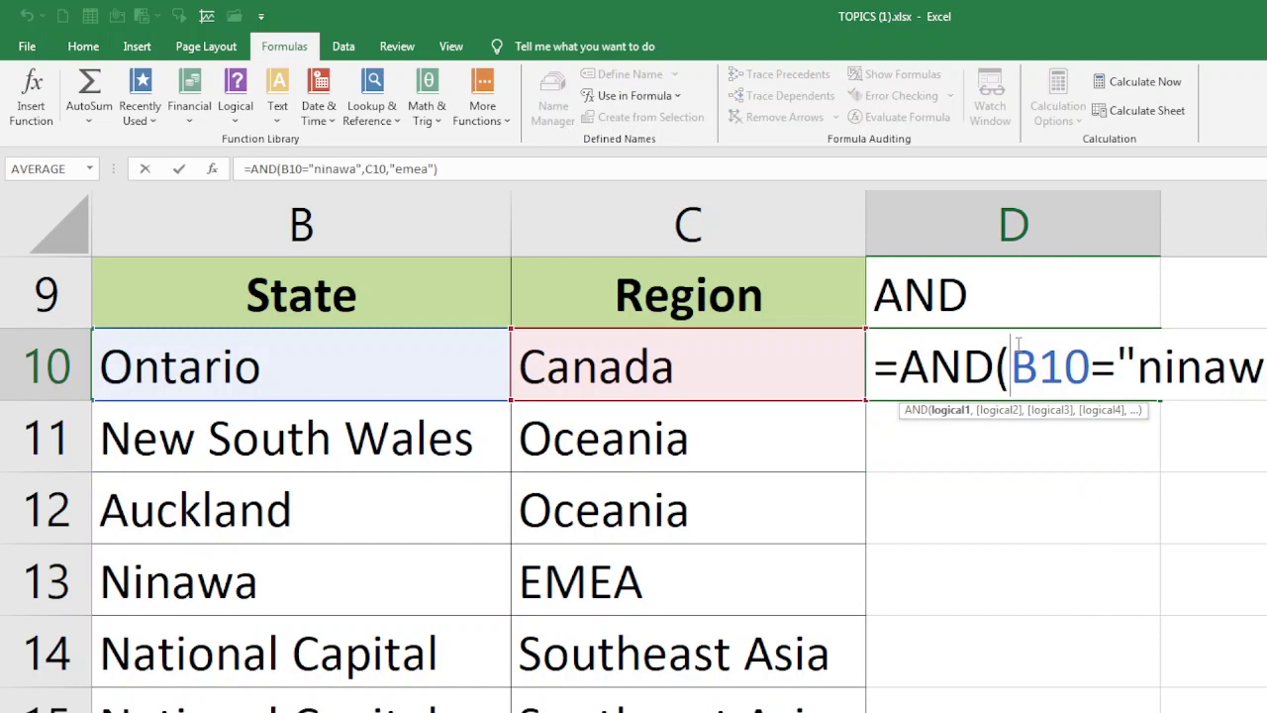
left_click(1210, 376)
key("End")
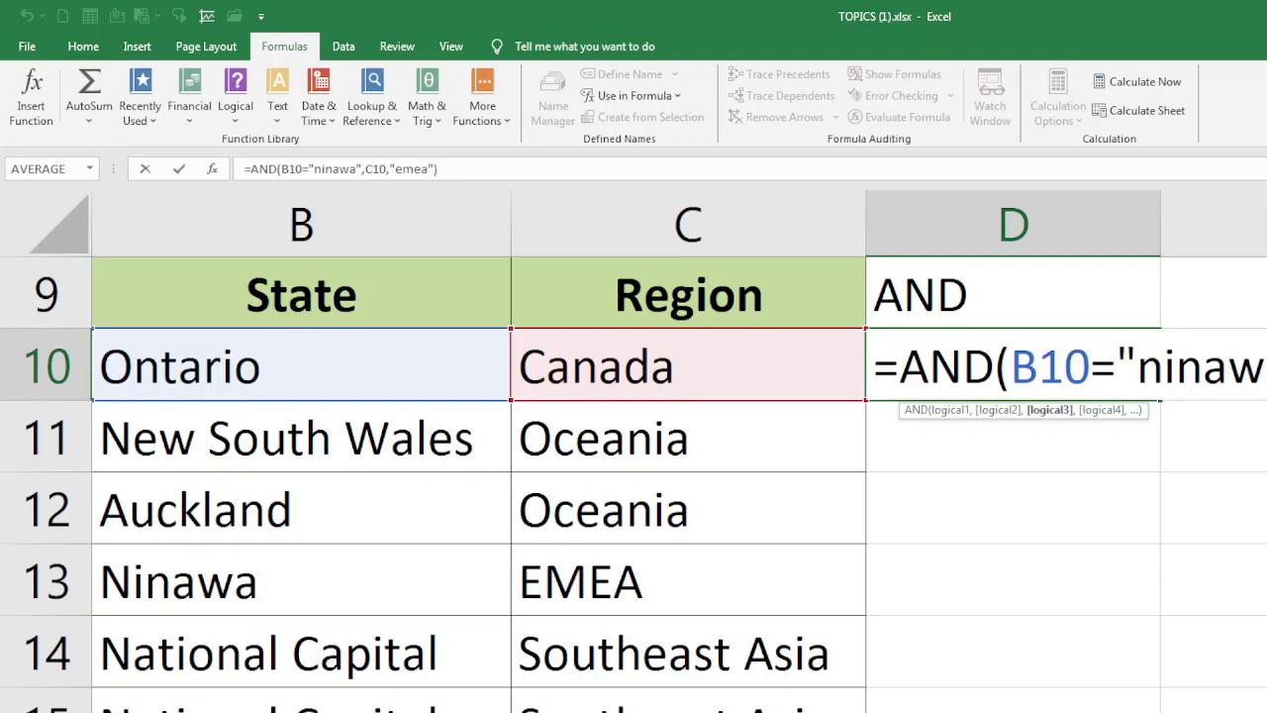
key("BackSpace")
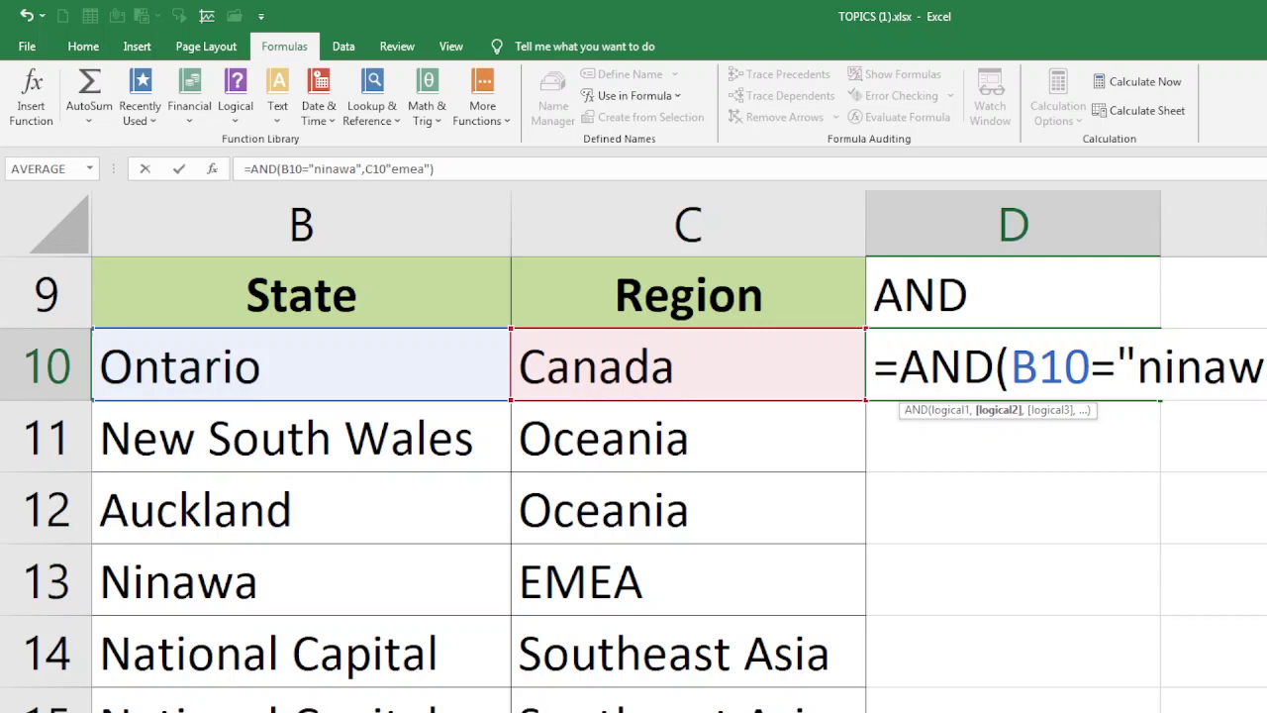
type("=")
left_click(1231, 366)
key("Right")
key("Right")
key("Right")
left_click(1238, 374)
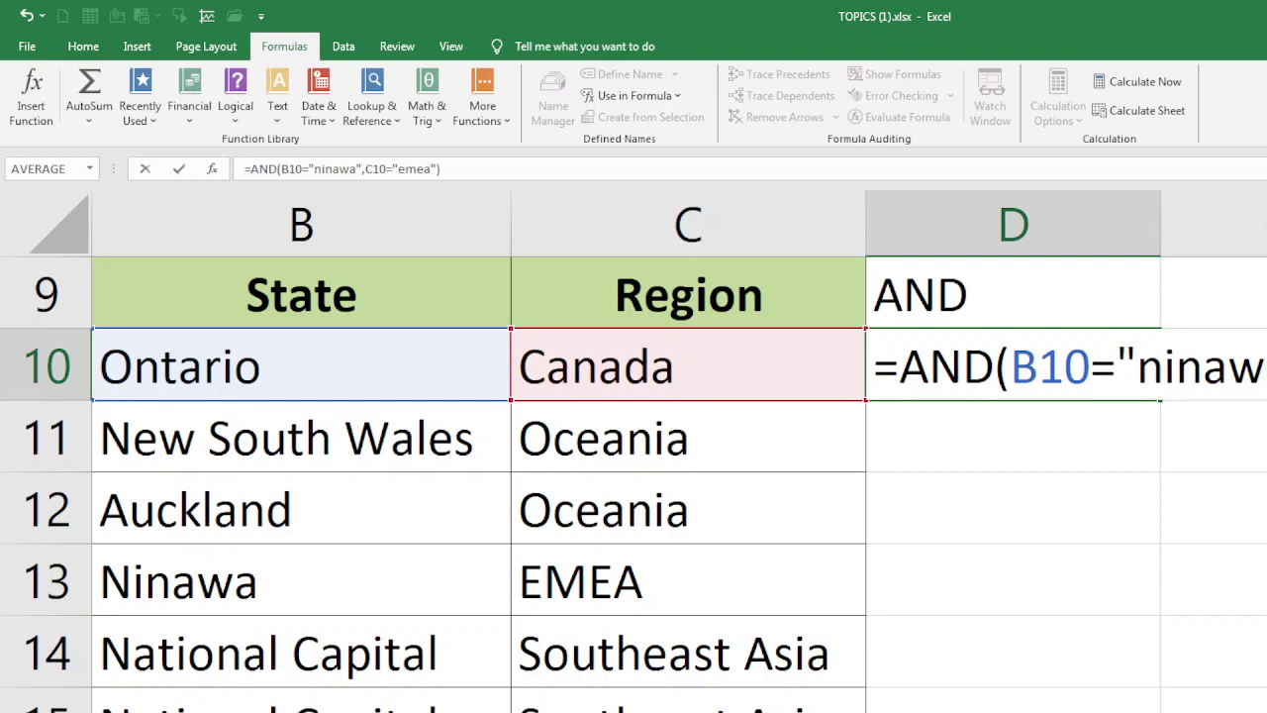
key("Return")
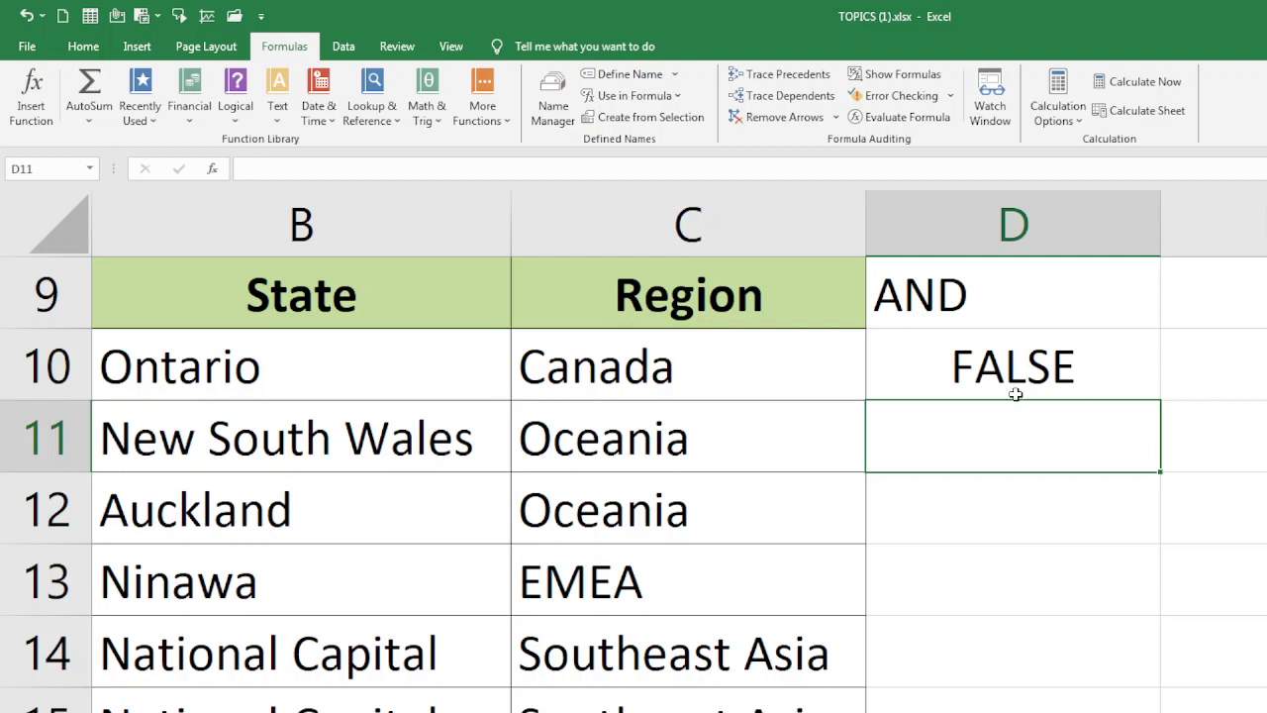
Fill the AND formula from D10 down through D15.
left_click(339, 388)
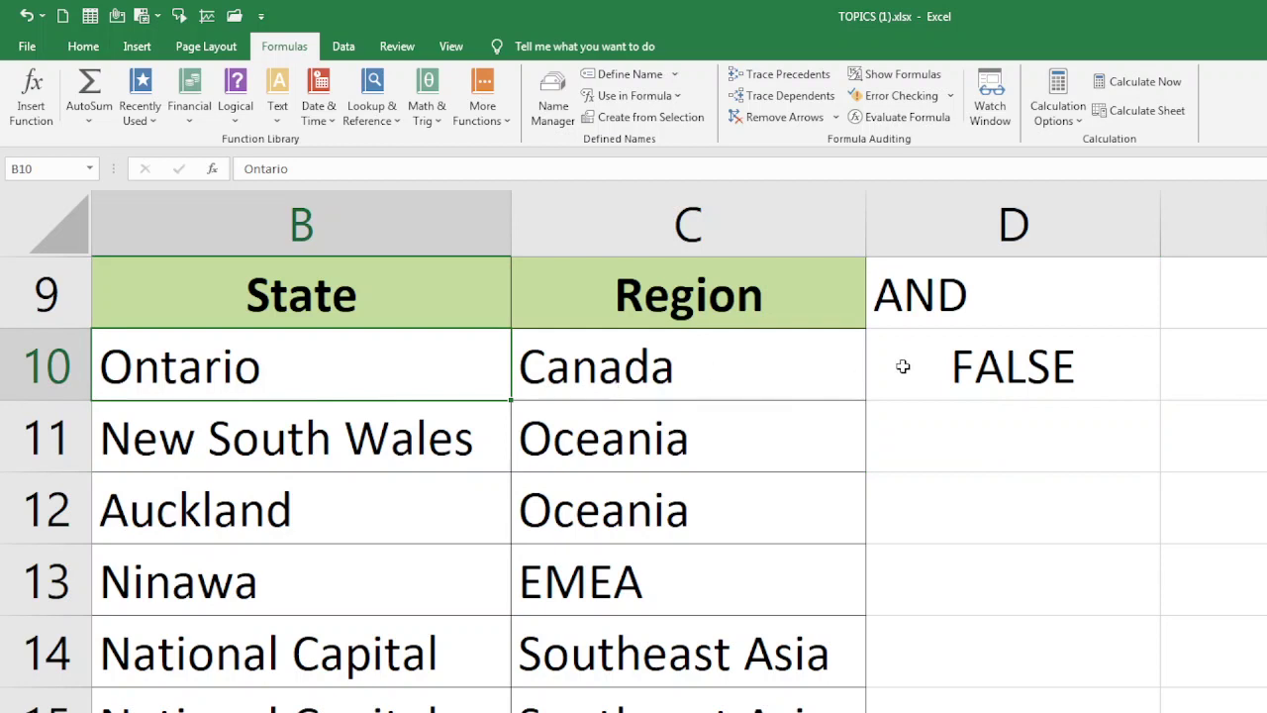
left_click(965, 366)
mouse_move(1079, 399)
left_mouse_down()
mouse_move(1093, 433)
mouse_move(1108, 706)
left_mouse_up()
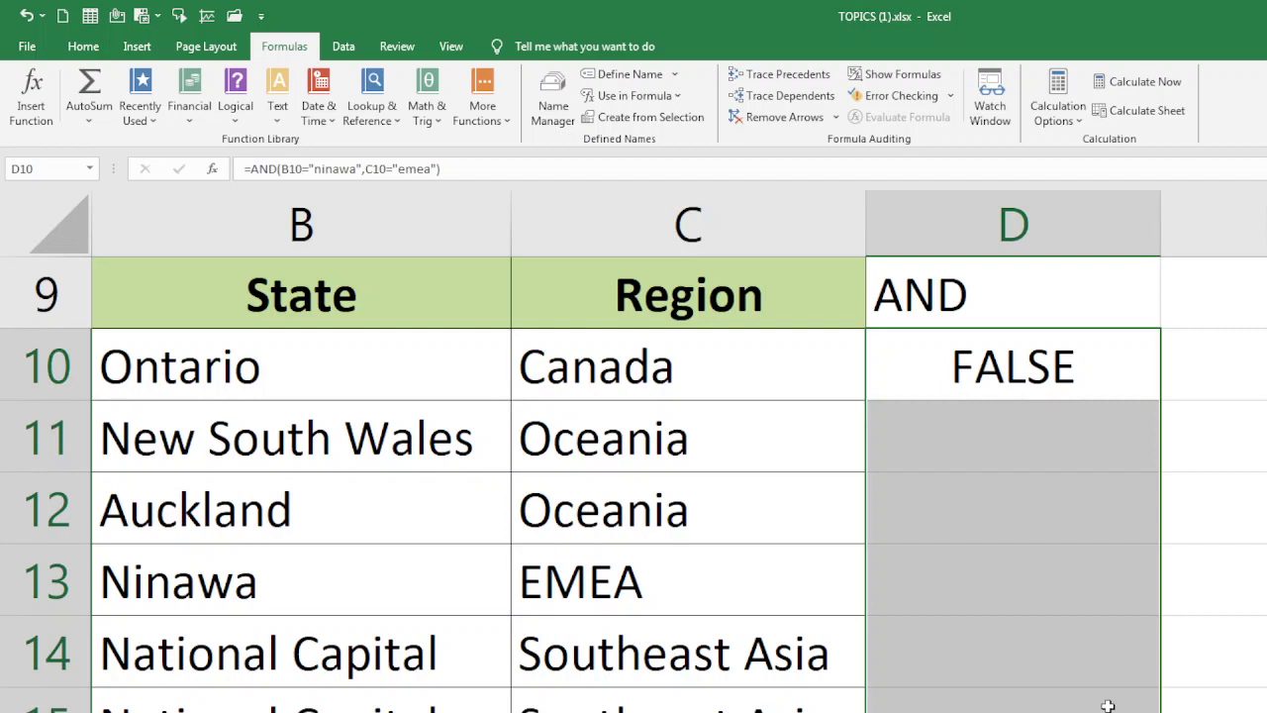
key("ctrl+d")
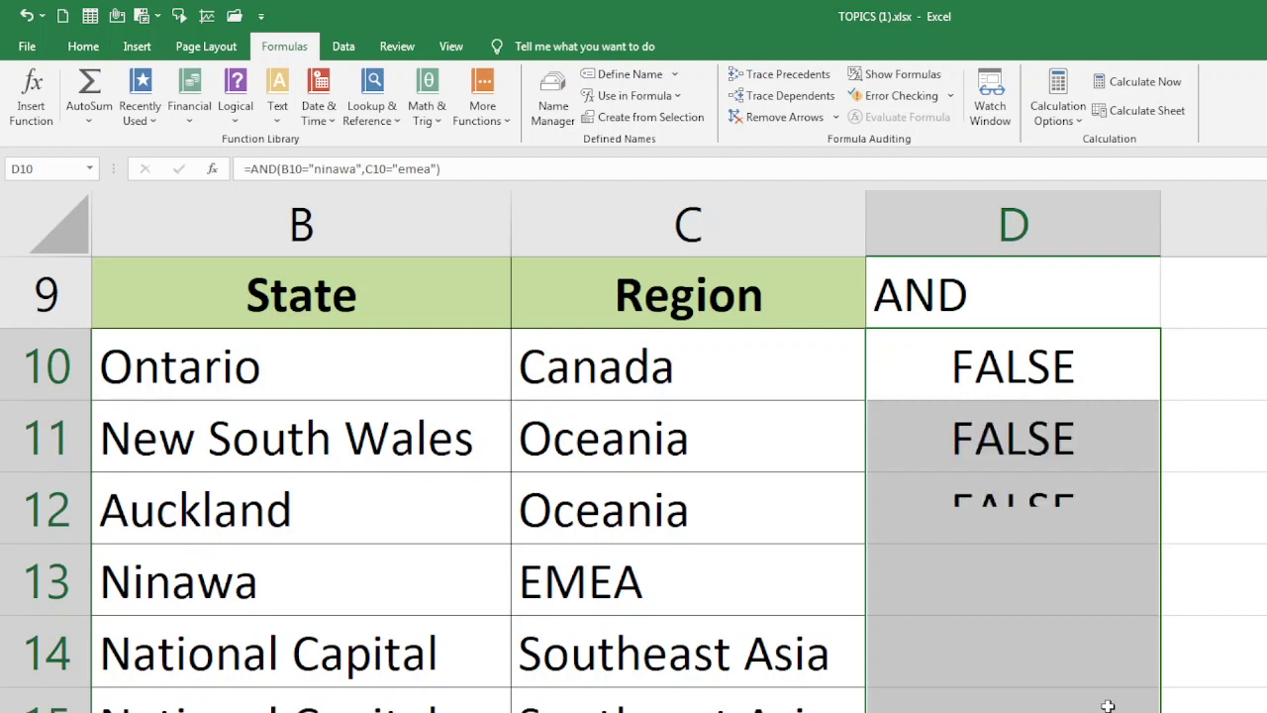
left_click(1168, 607)
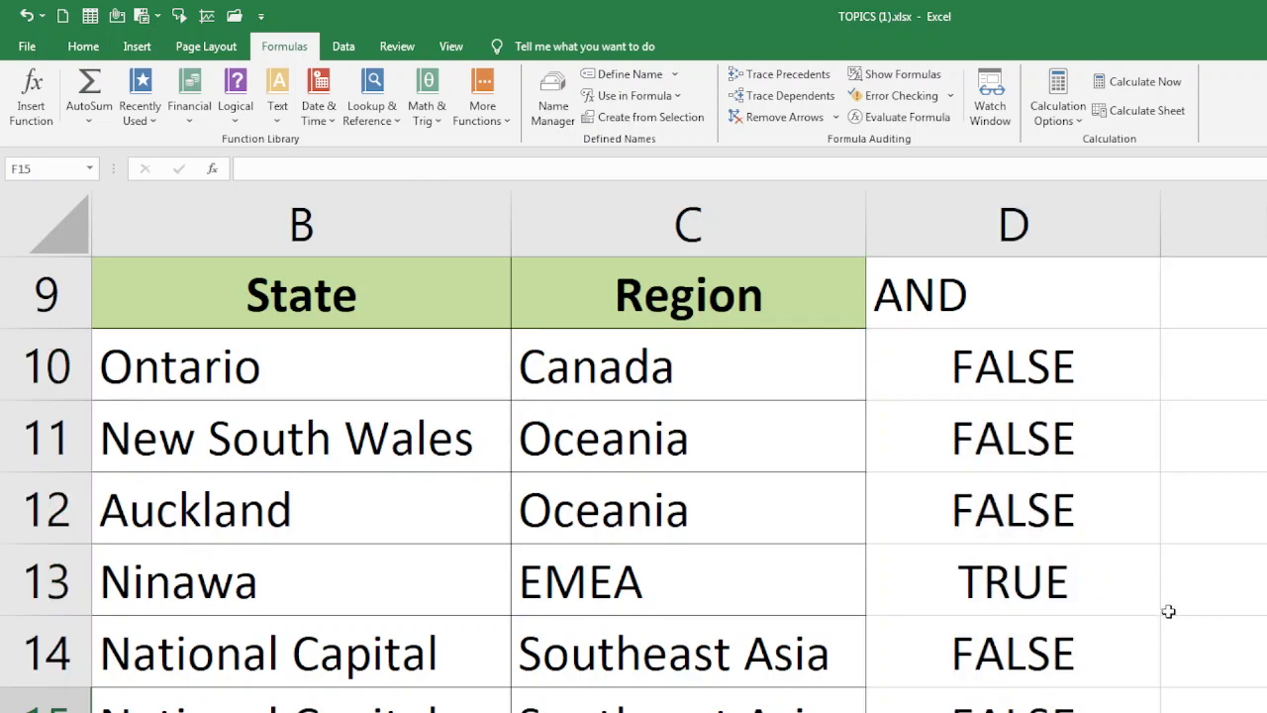
Compare the AND result for the Ninawa row with its state and region, and clear the formulas in D11:D15.
left_click(1114, 592)
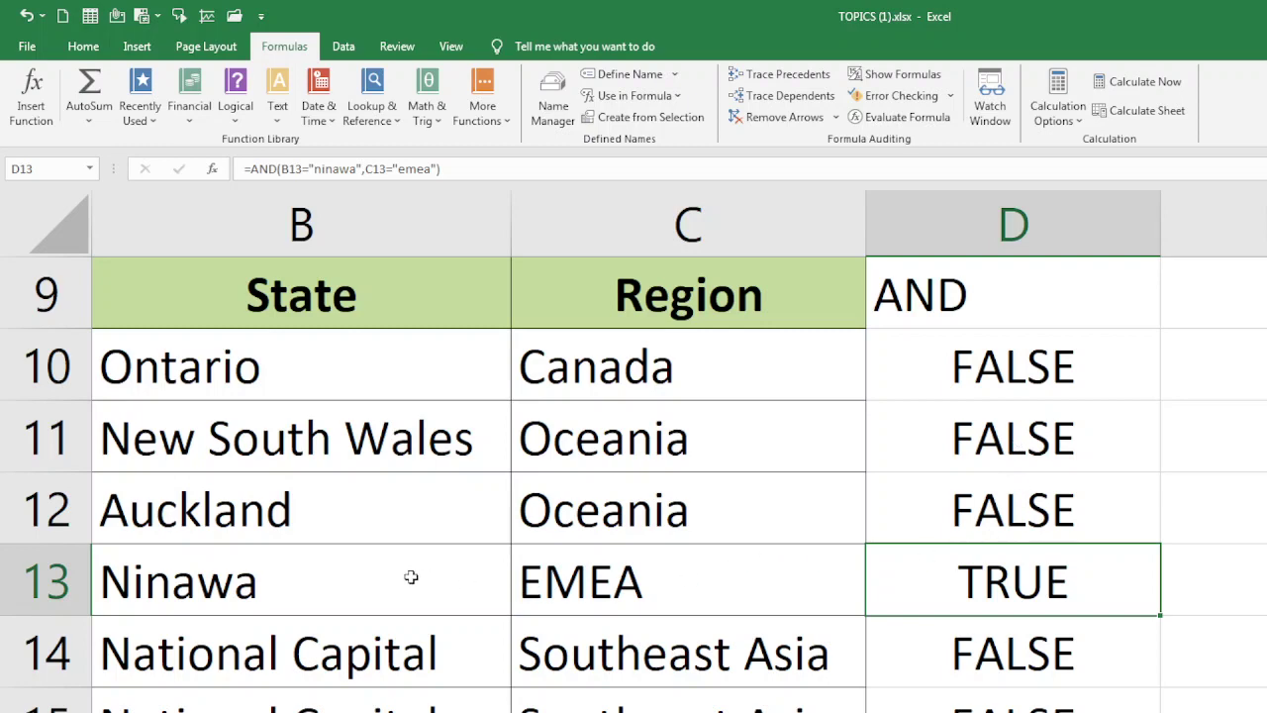
left_click_drag(410, 578, 542, 577)
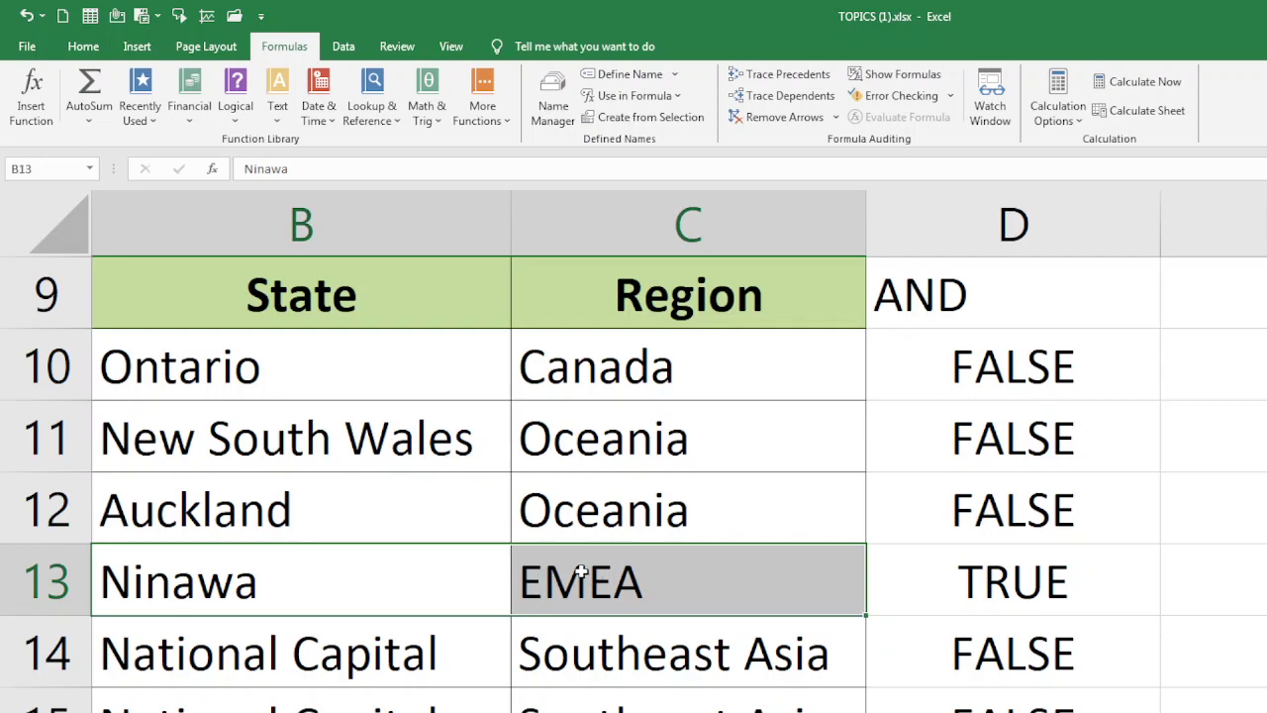
left_click_drag(945, 468, 963, 708)
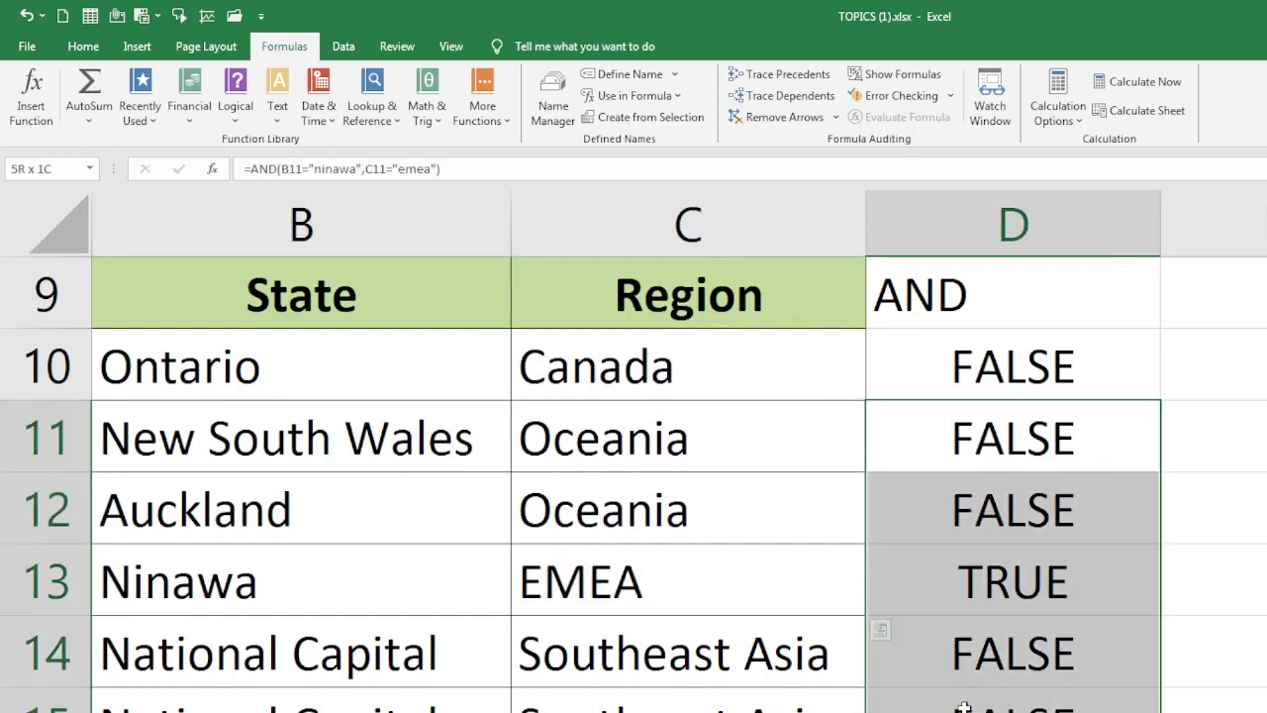
key("Delete")
Change the region condition in the D10 formula to C10="Canada".
left_click(976, 369)
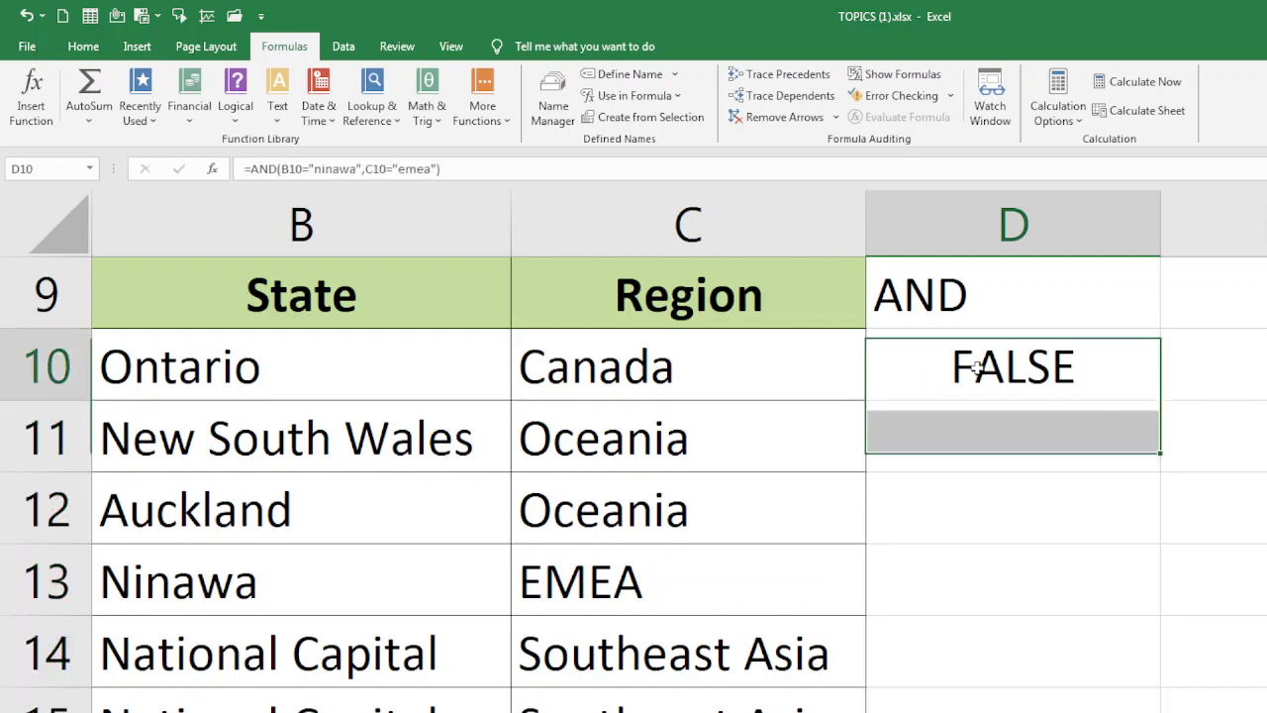
double_click(976, 368)
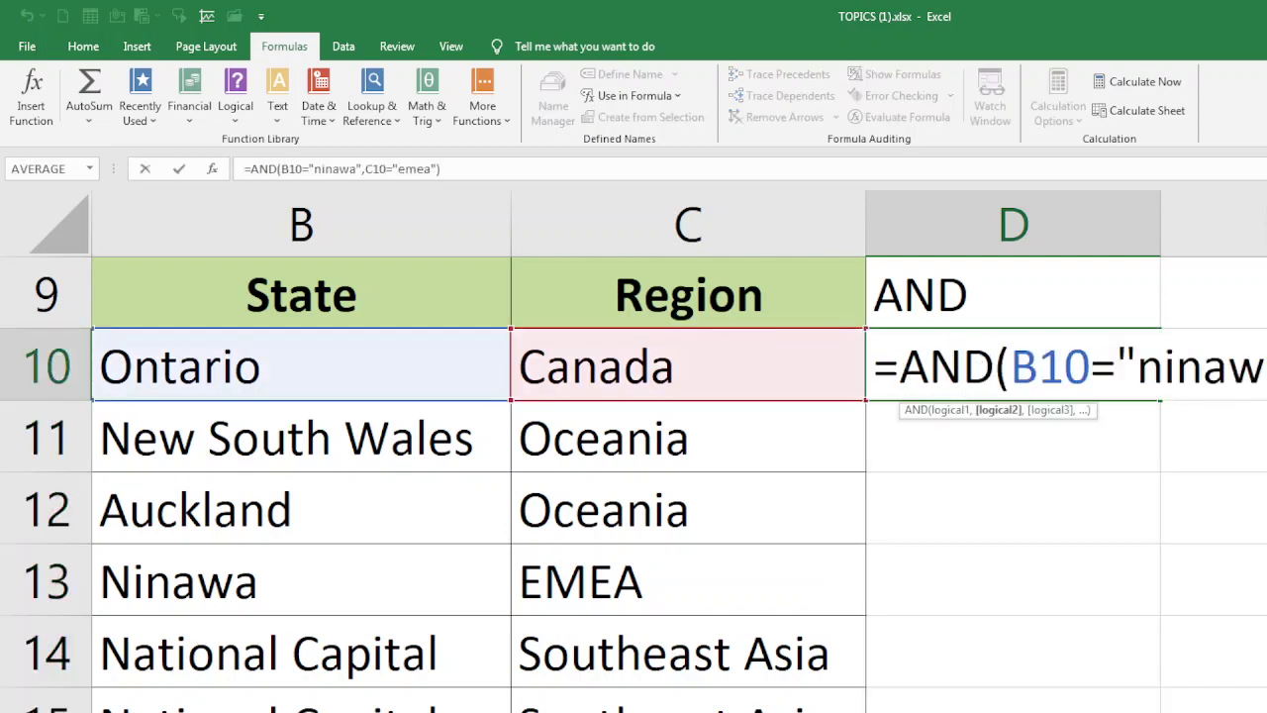
key("BackSpace")
key("BackSpace")
key("BackSpace")
key("BackSpace")
type("c")
key("BackSpace")
type("Canada")
key("Return")
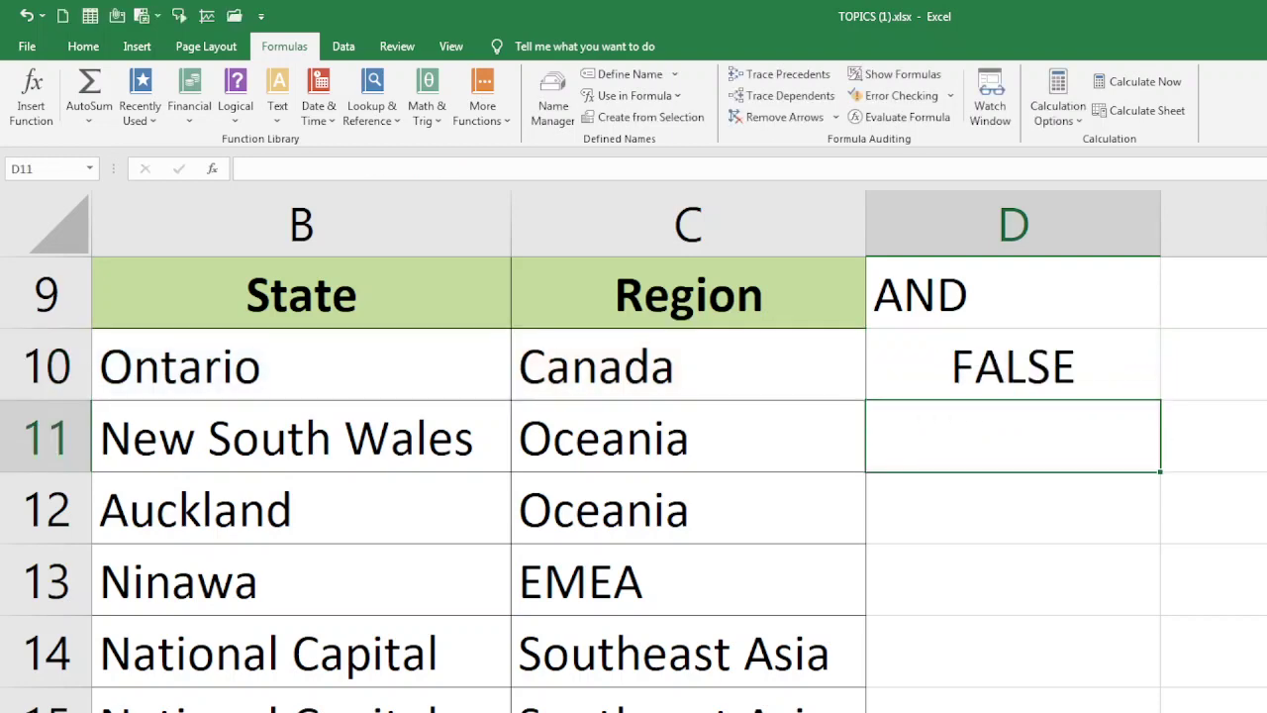
Fill the revised AND formula from D10 down the remaining data rows of column D.
left_click(995, 363)
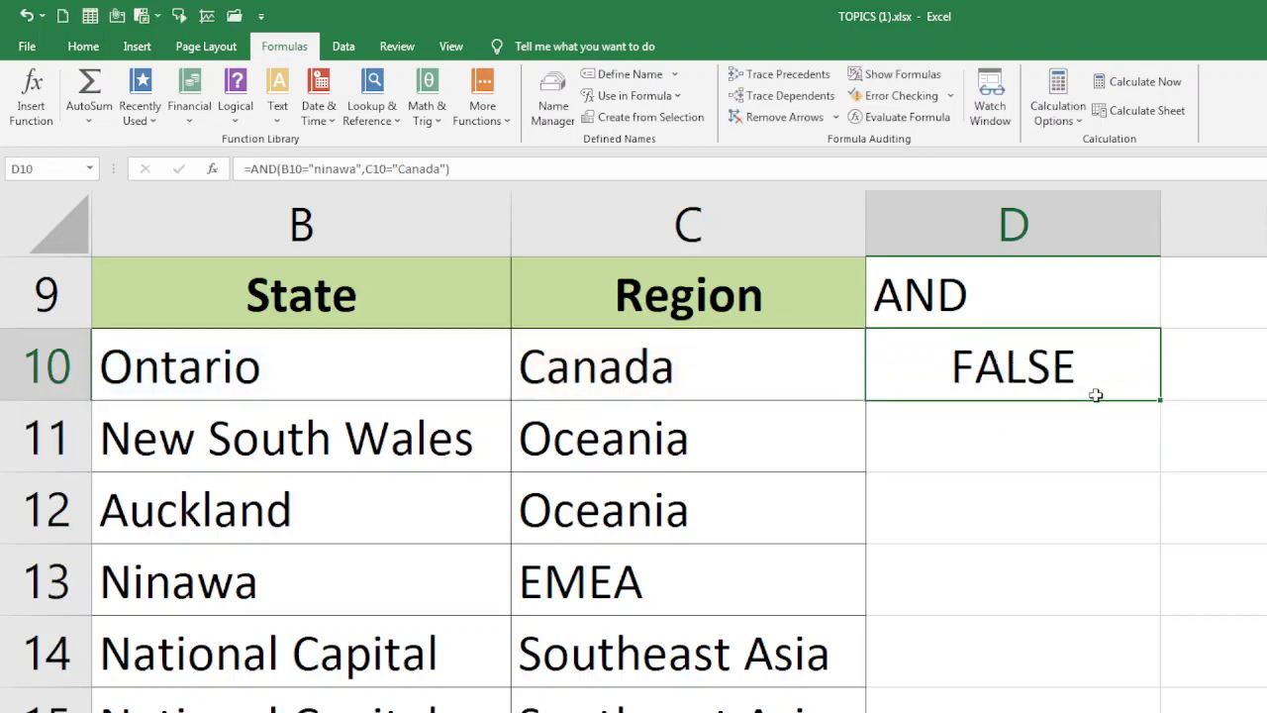
double_click(1161, 398)
left_click(1213, 507)
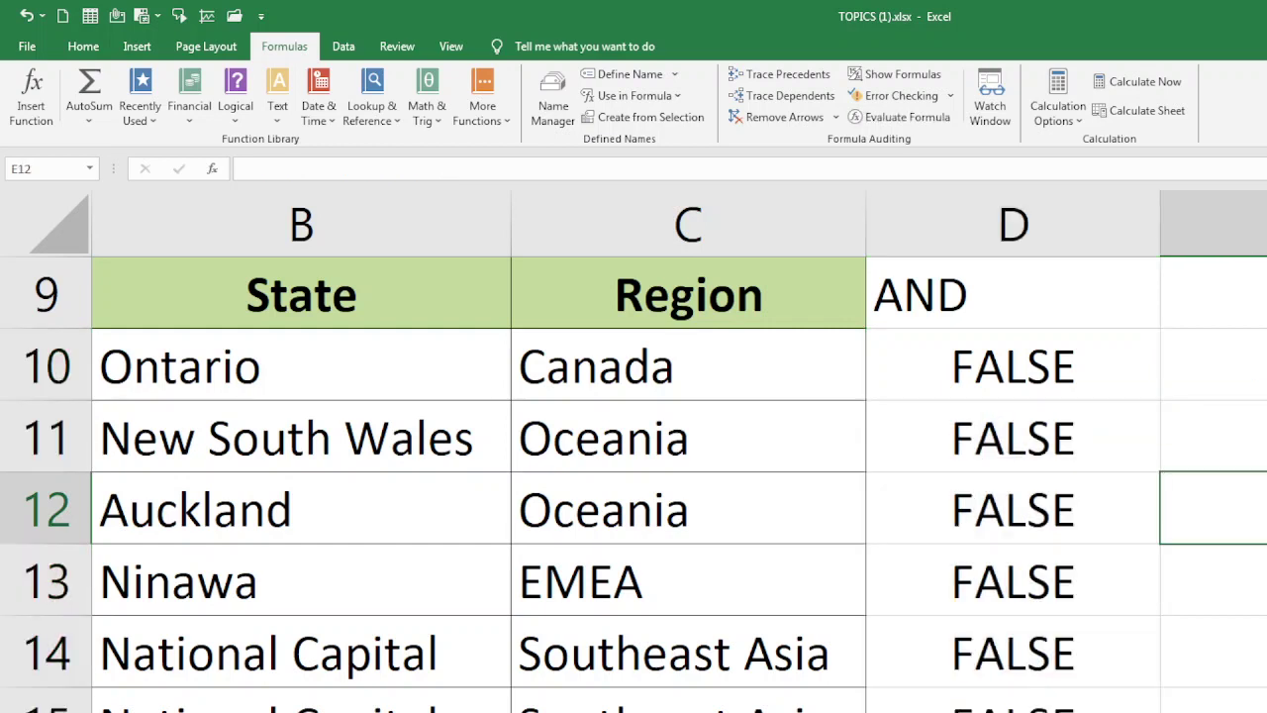
Examine the AND formula in D10 against the state and region values of its row.
left_click(1092, 354)
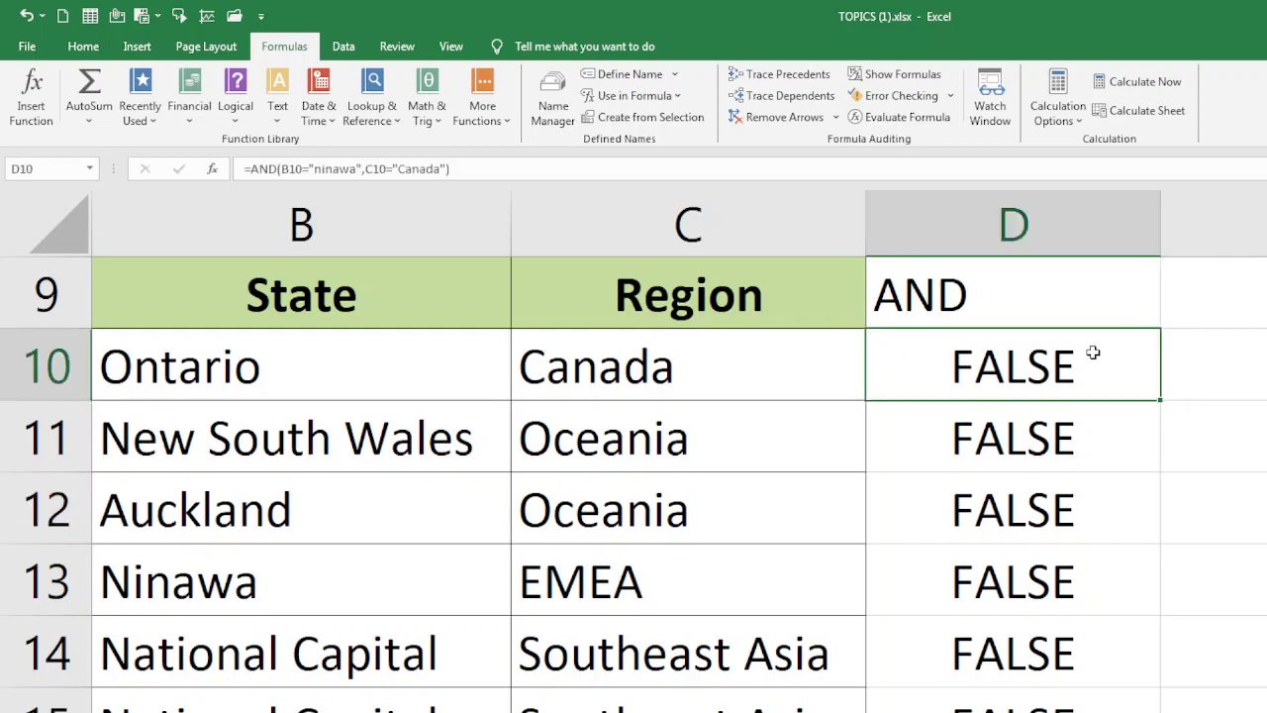
double_click(1092, 357)
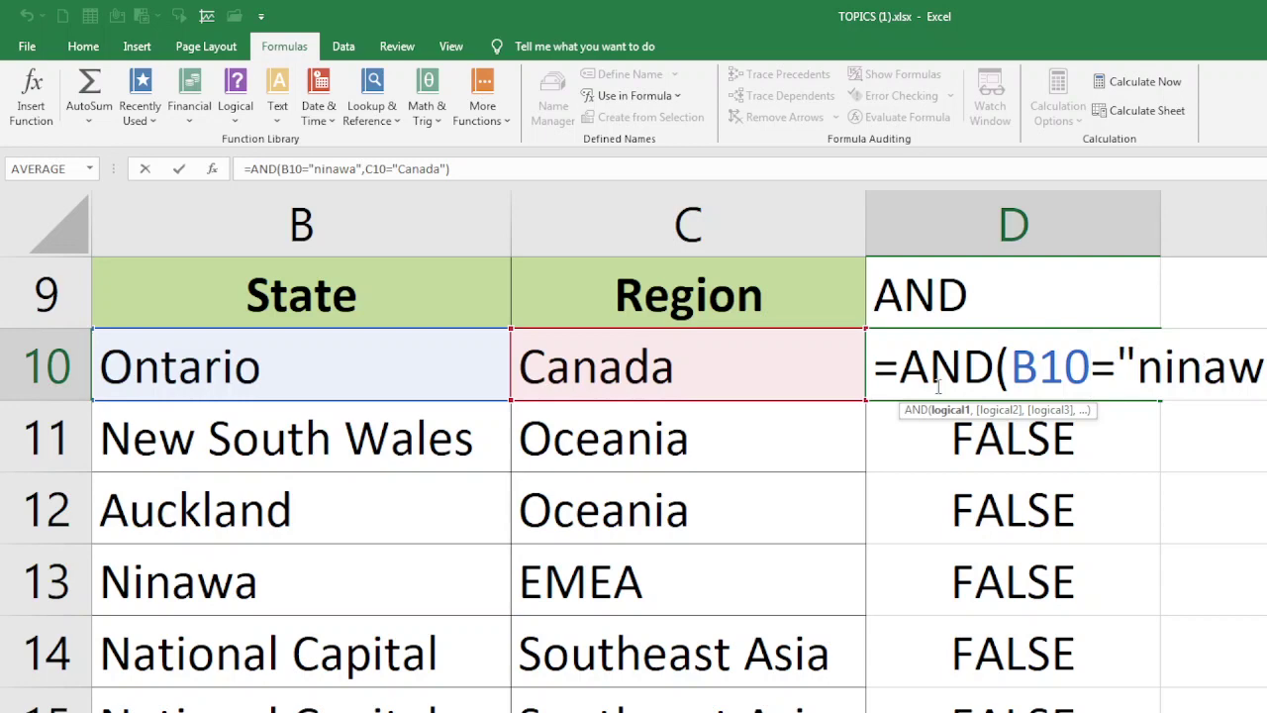
left_click(574, 367)
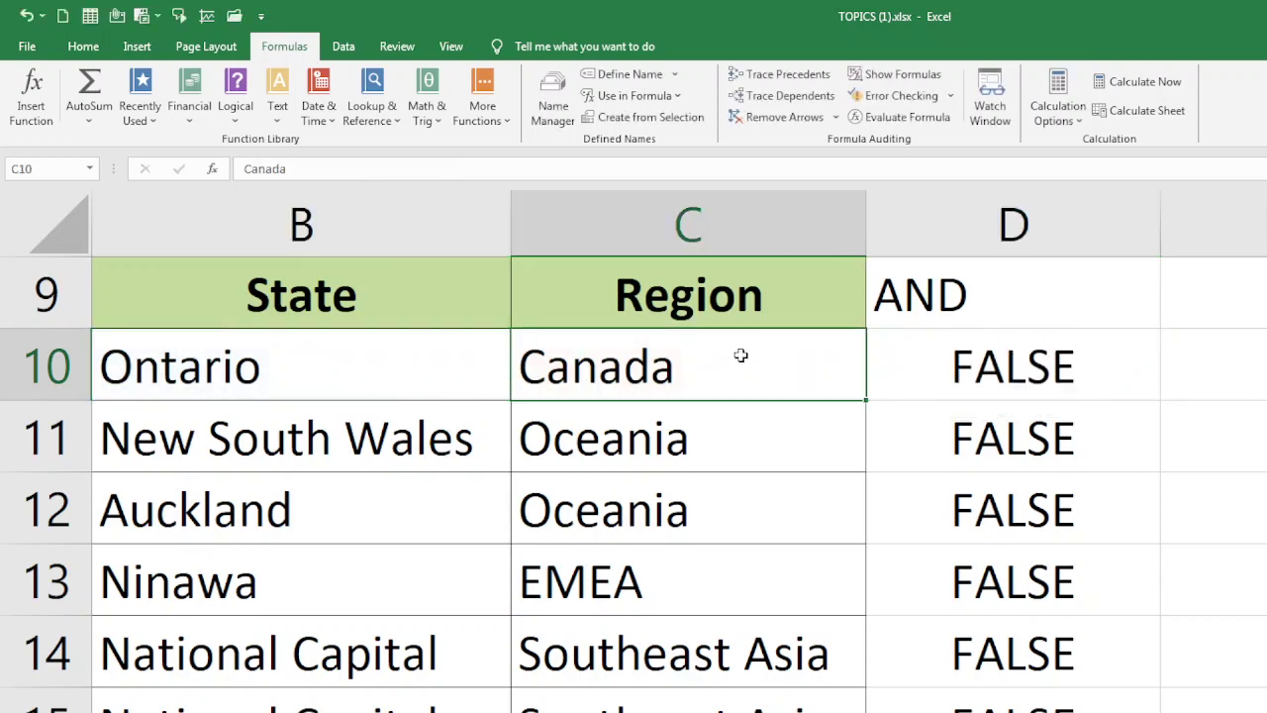
double_click(1077, 346)
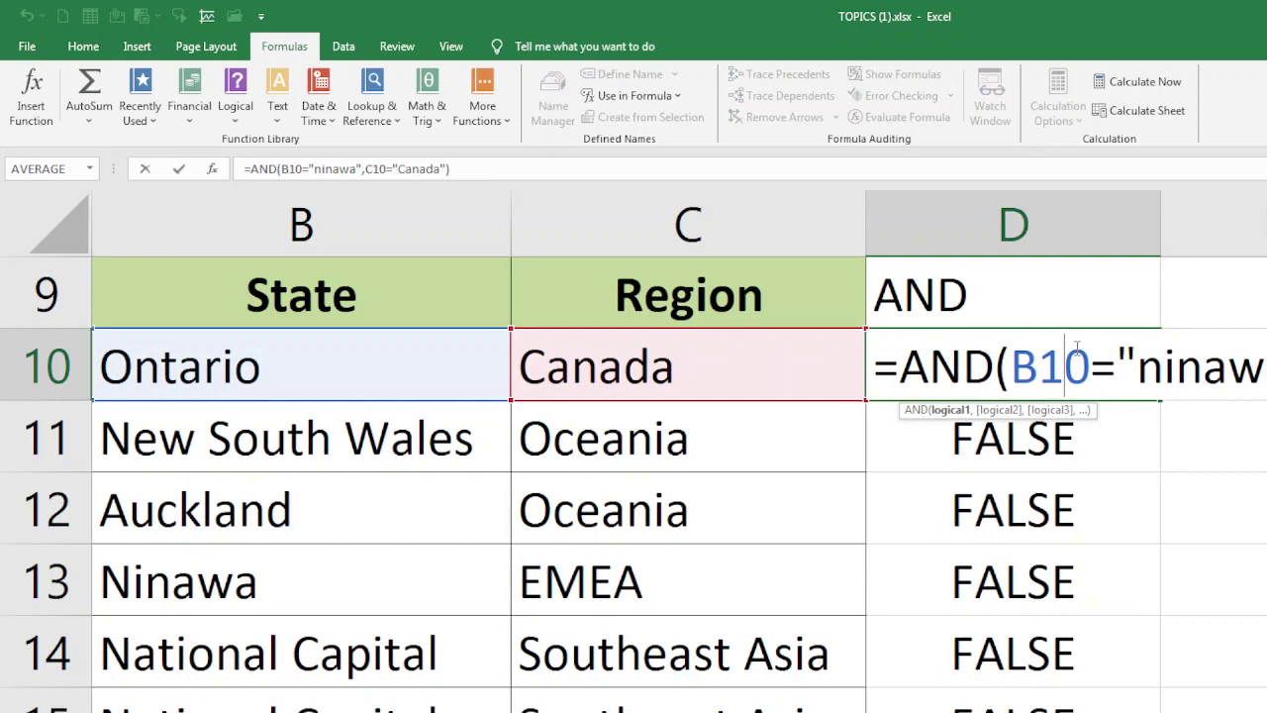
left_click(1138, 501)
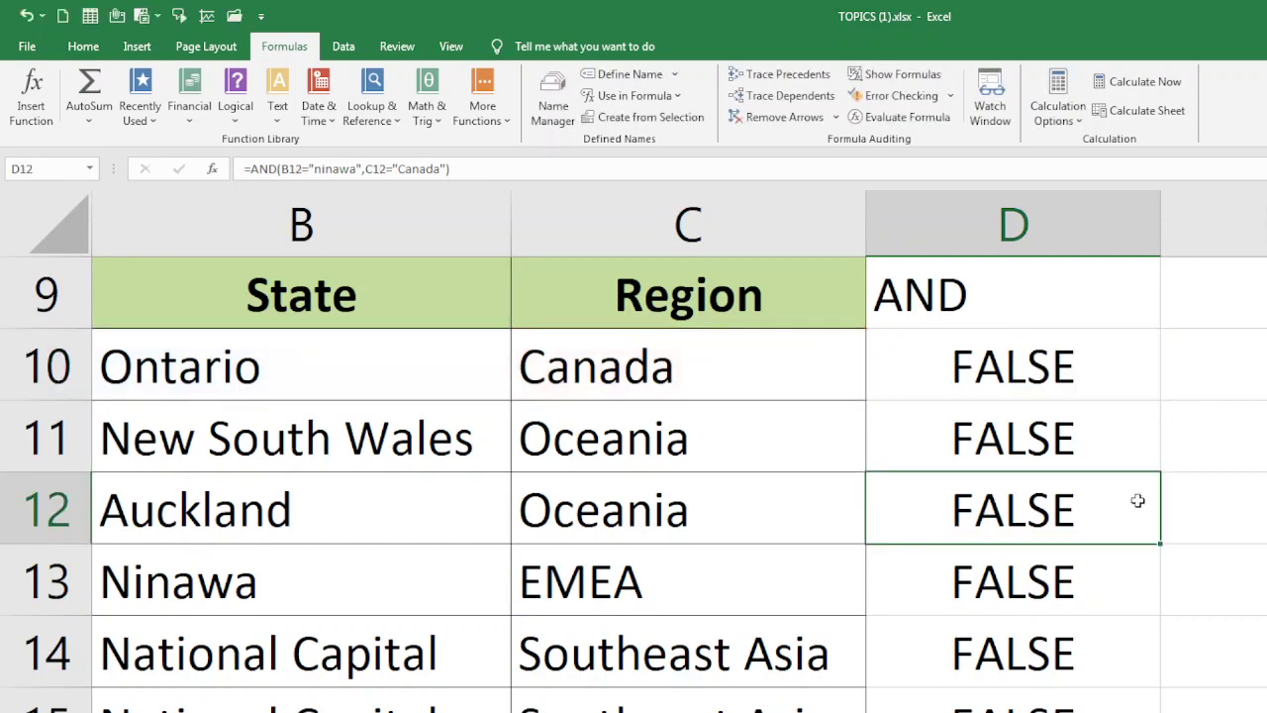
Copy the state Ninawa from B13 into B10, replacing the existing state.
left_click(440, 591)
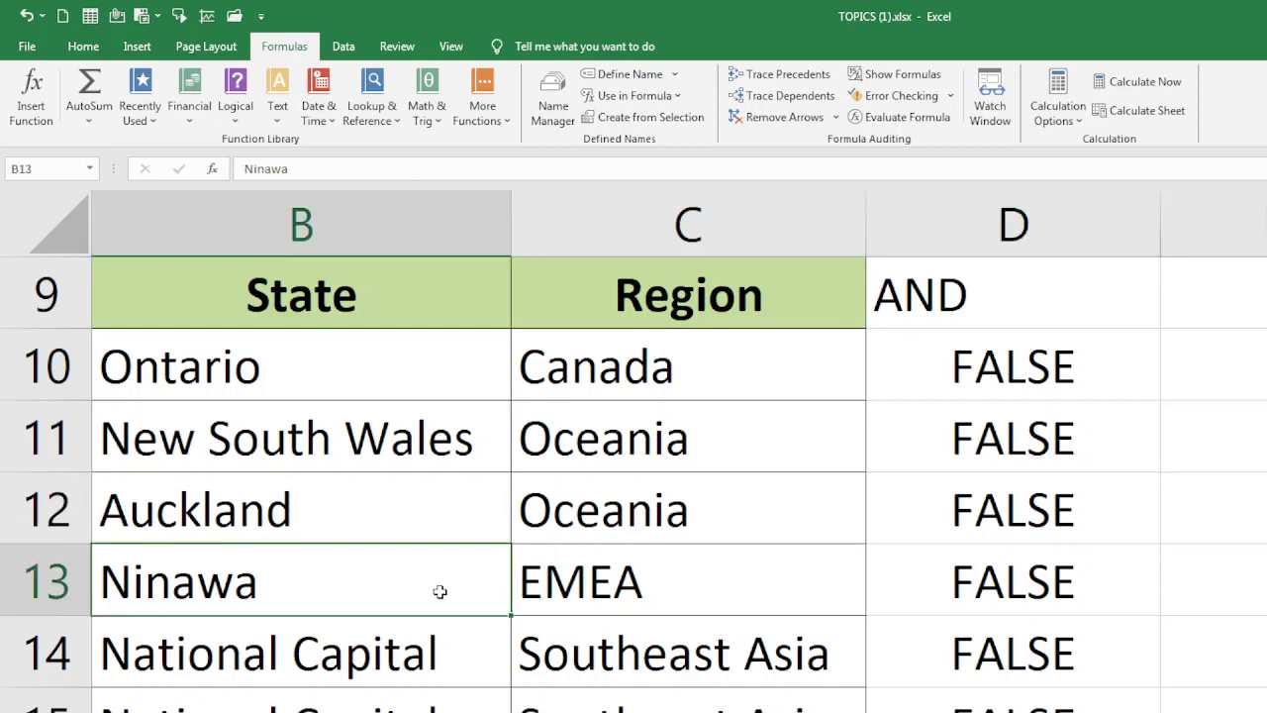
key("ctrl+c")
left_click(410, 381)
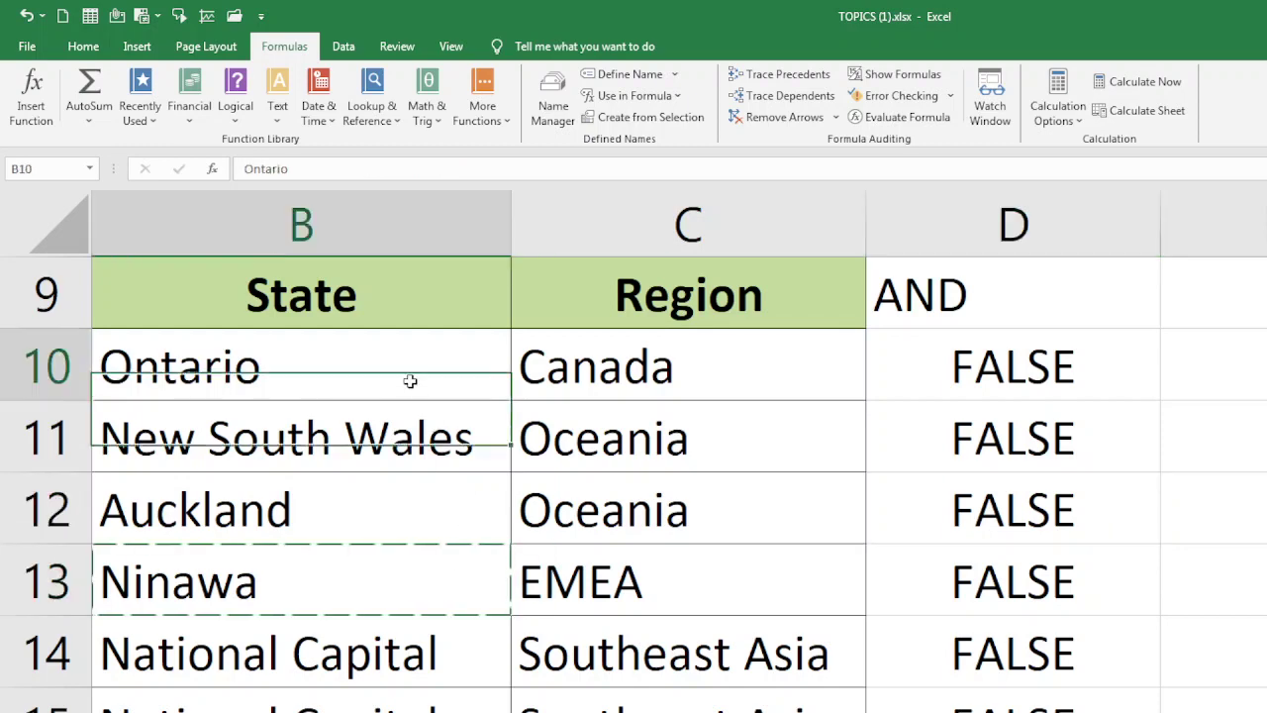
key("ctrl+v")
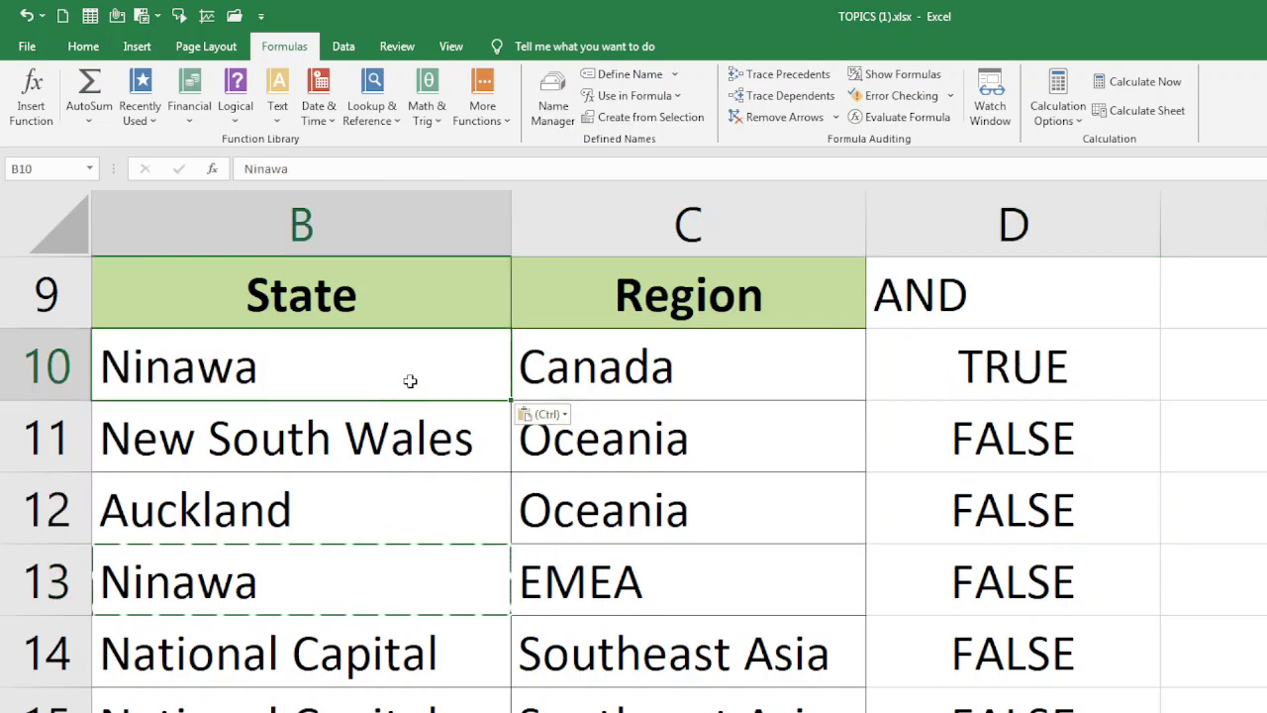
left_click(569, 576)
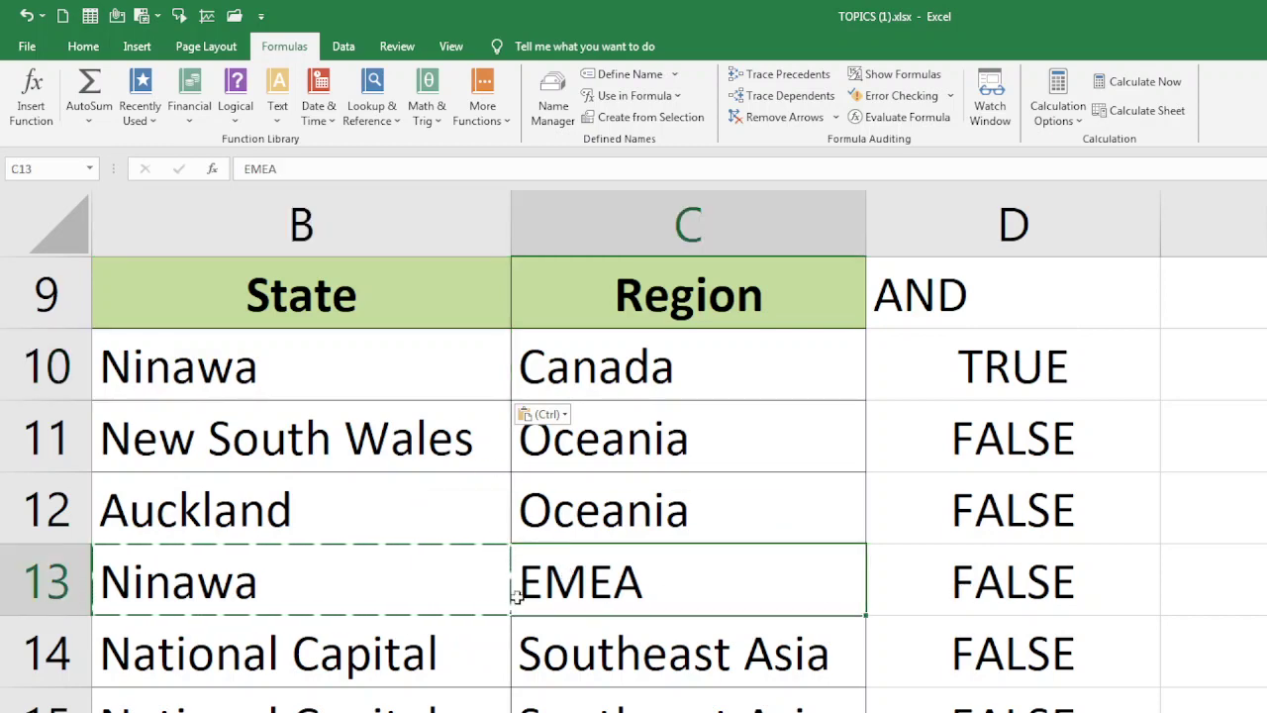
left_click(455, 594)
key("Escape")
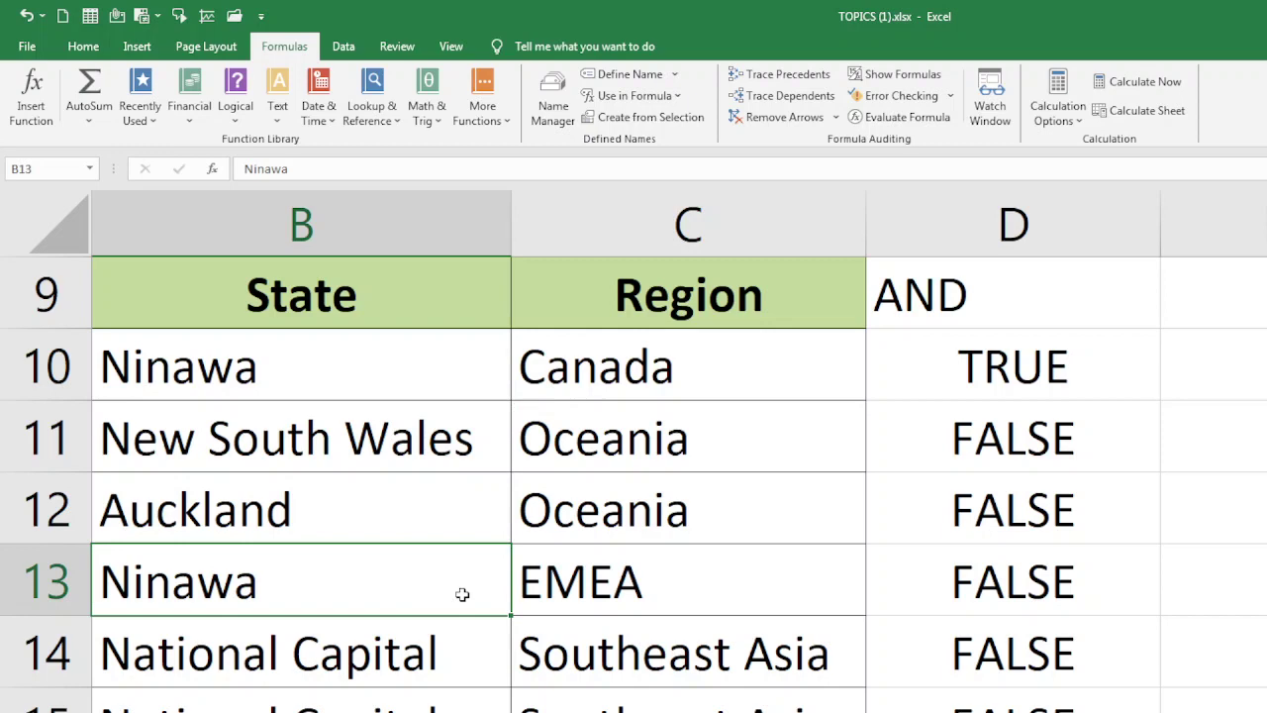
Change the region in C13 of the Ninawa row to "canada".
left_click(600, 588)
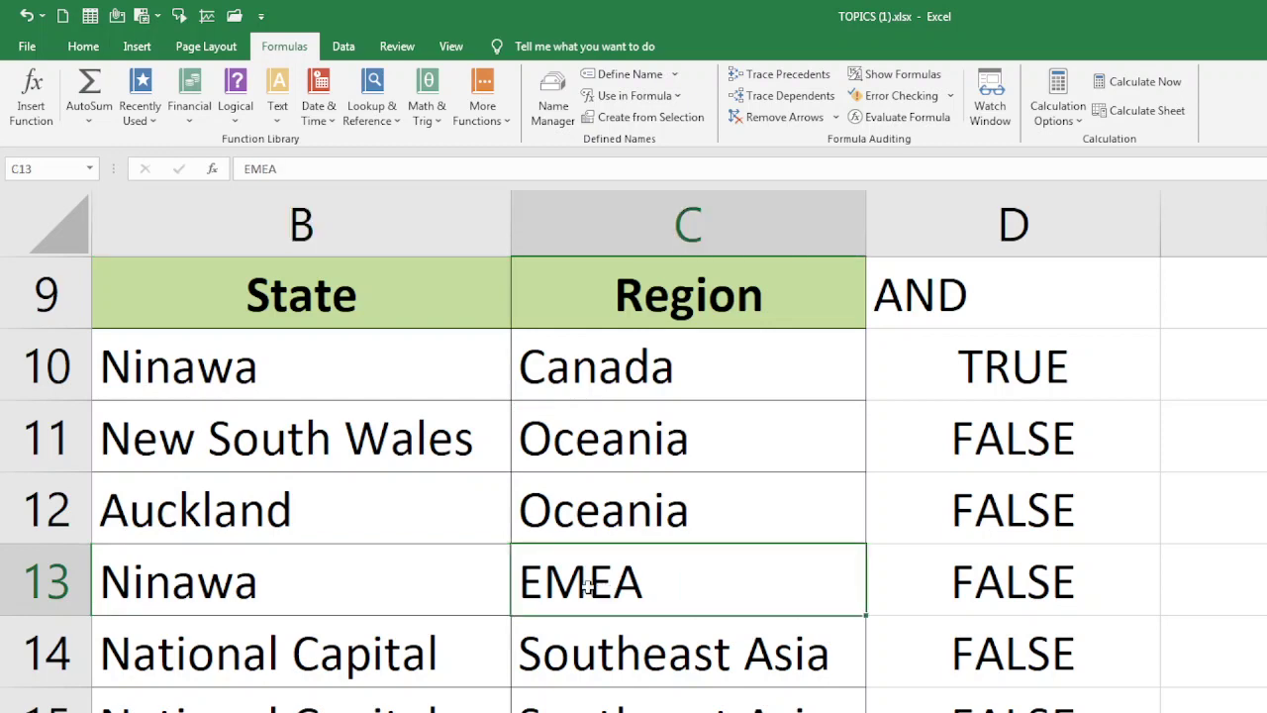
type("canada")
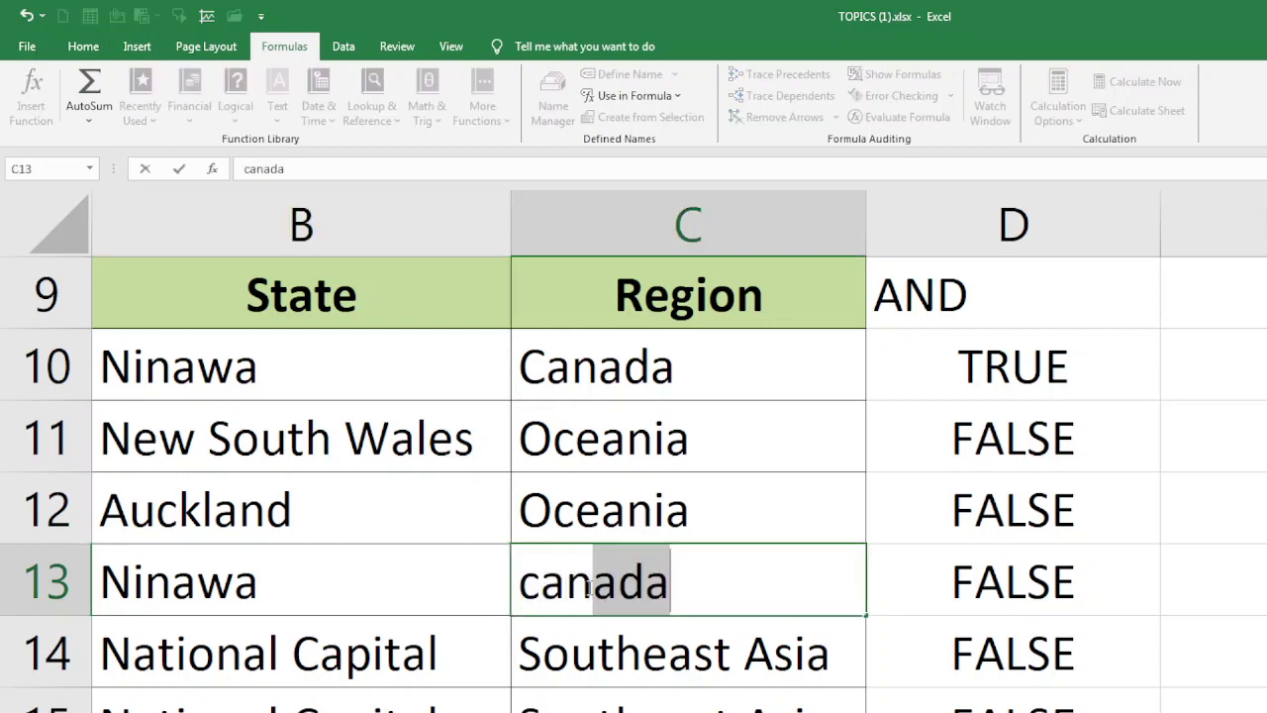
key("Return")
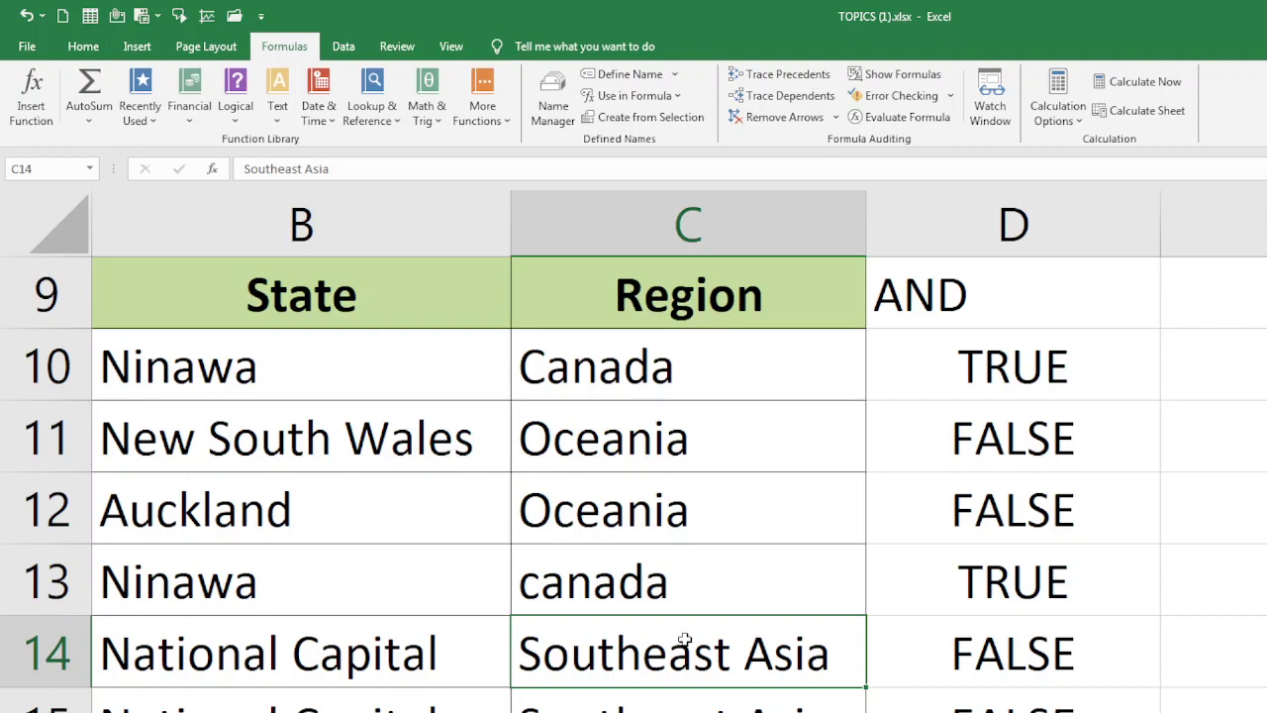
key("alt+Tab")
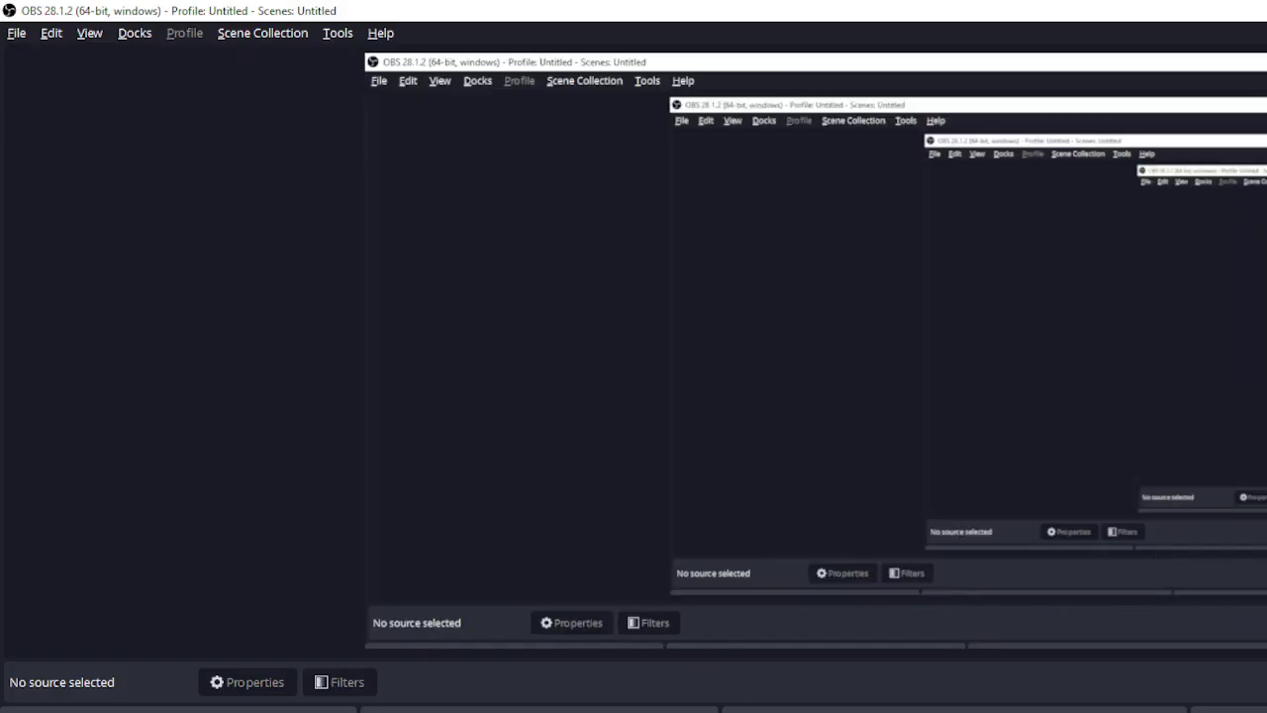